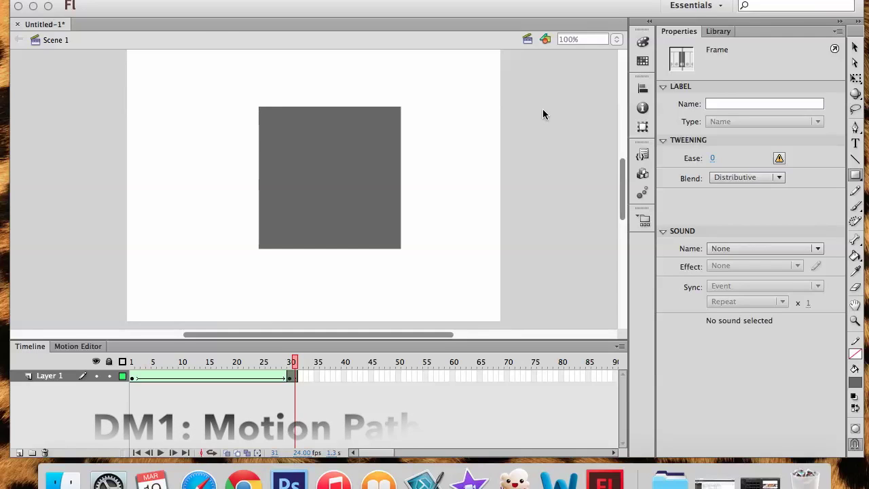
Step: Create a new ActionScript 3.0 document, Untitled-2, then bring up the web browser
click(107, 64)
click(80, 0)
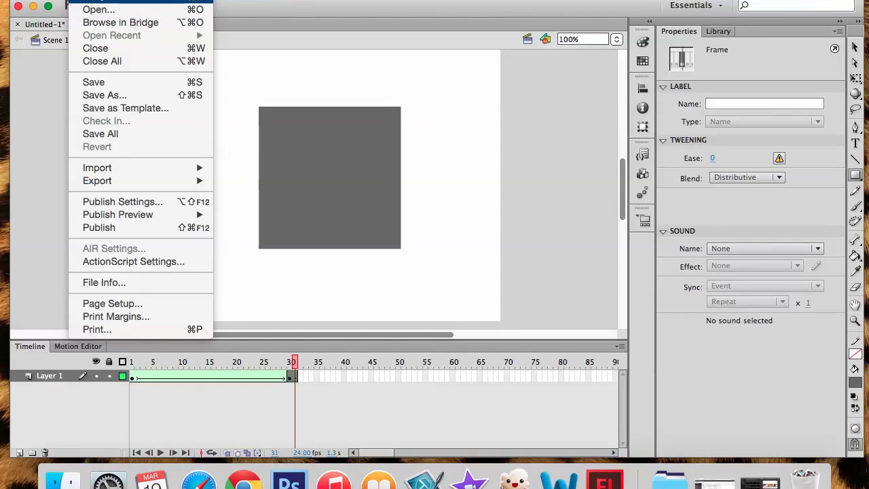
click(98, 1)
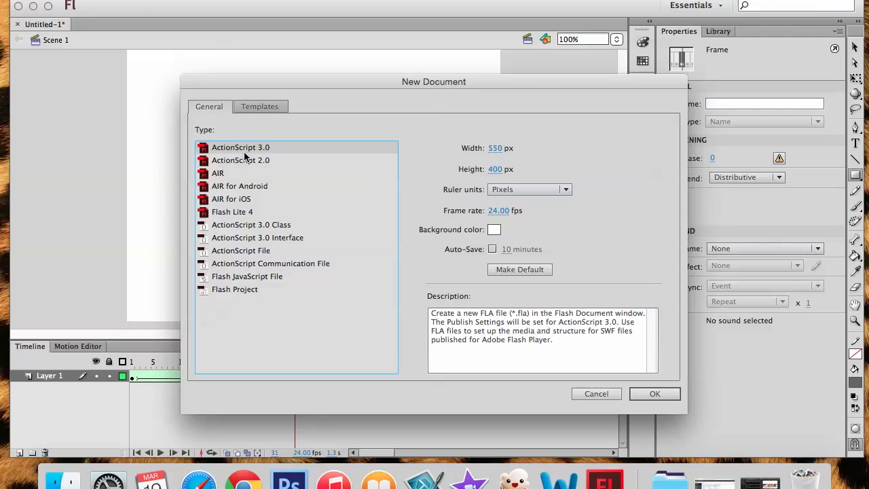
click(652, 394)
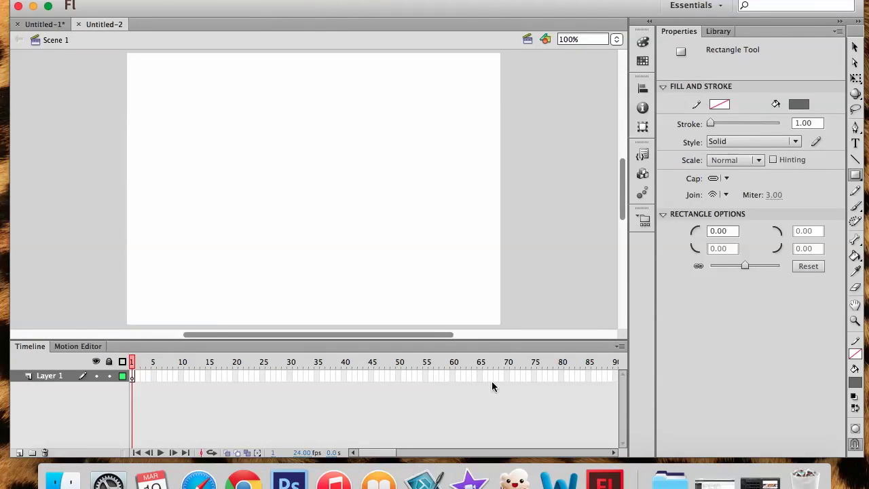
click(720, 485)
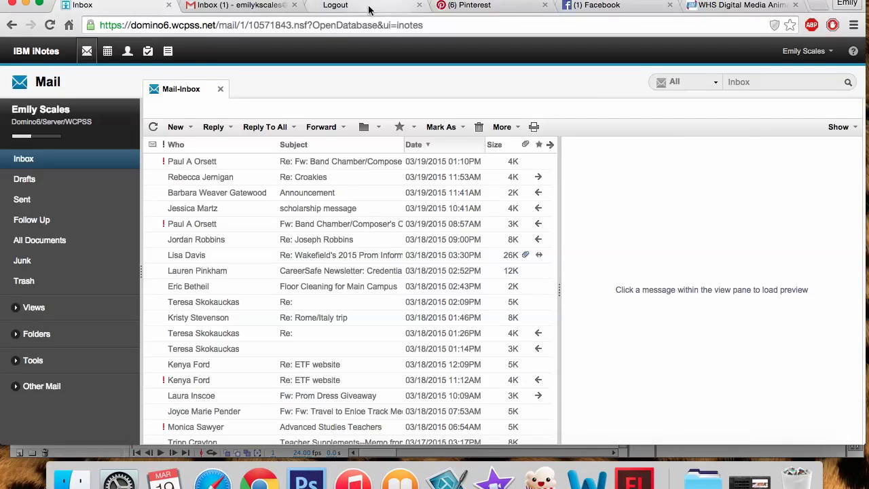
click(707, 5)
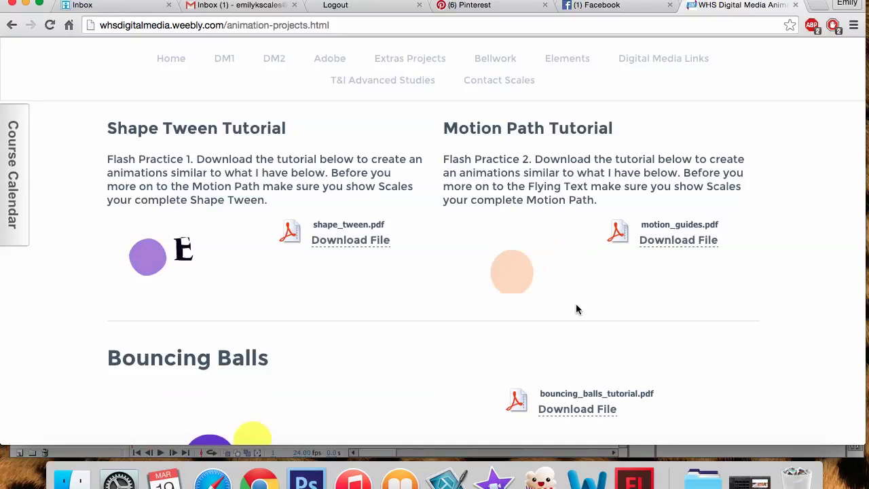
click(27, 6)
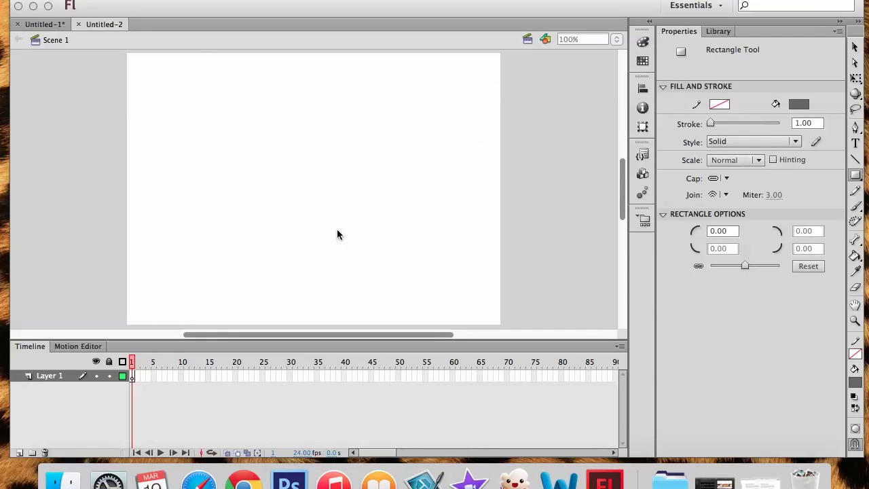
Step: Rename Layer 1 to Ball and draw a circle in the stage's upper-left
double_click(48, 377)
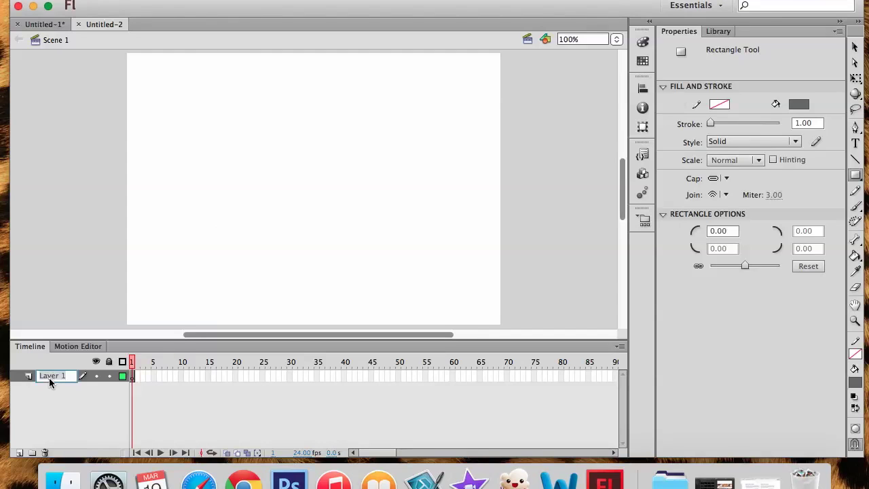
text(Ball)
click(856, 174)
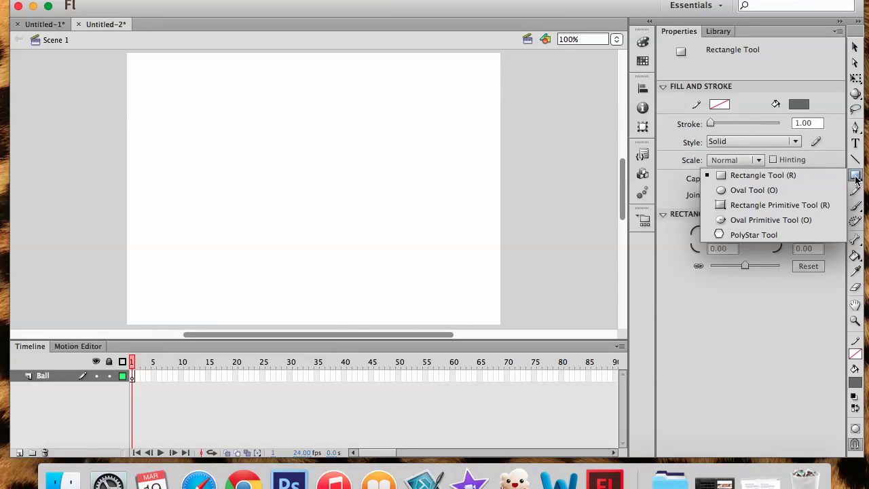
click(794, 190)
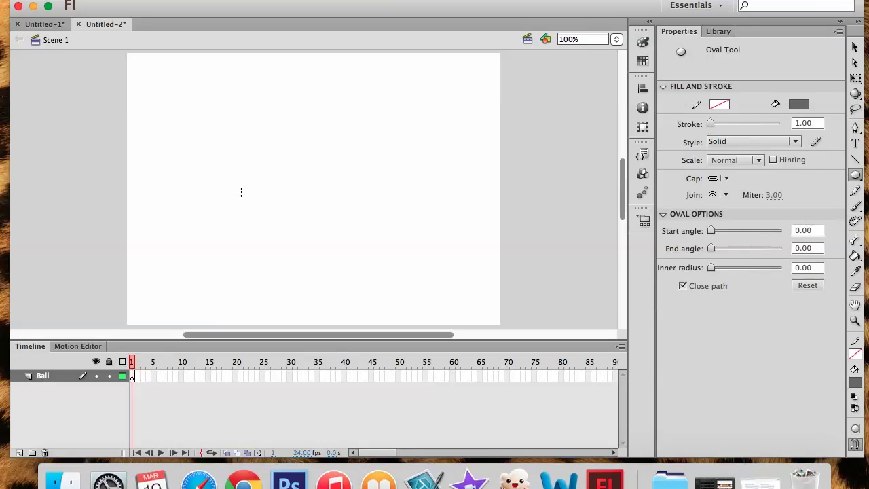
drag(231, 118, 305, 190)
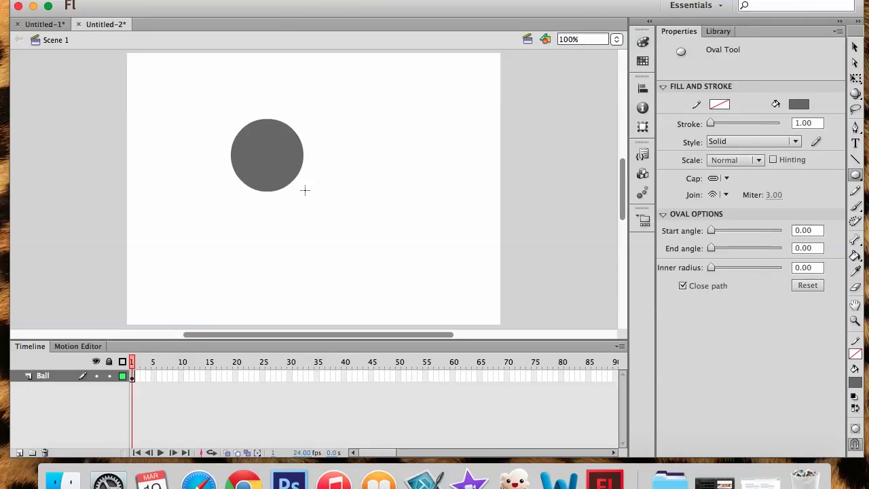
Step: Give the drawn circle a solid blue fill
click(800, 104)
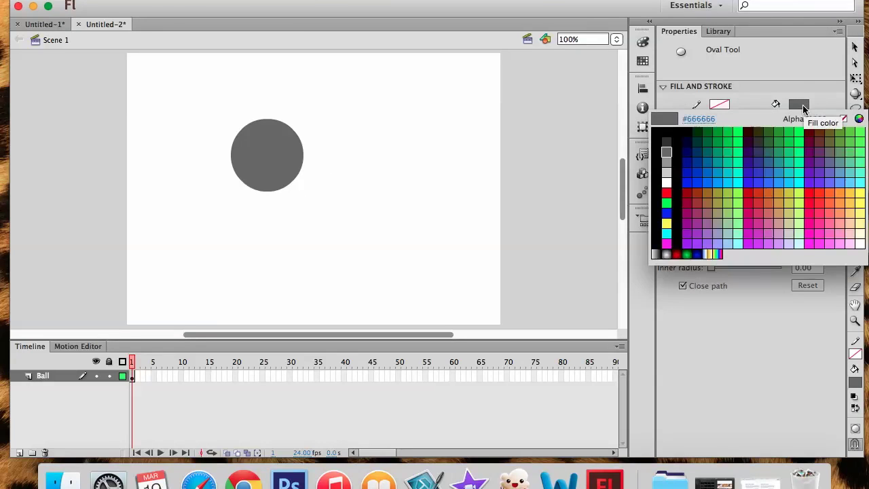
click(689, 153)
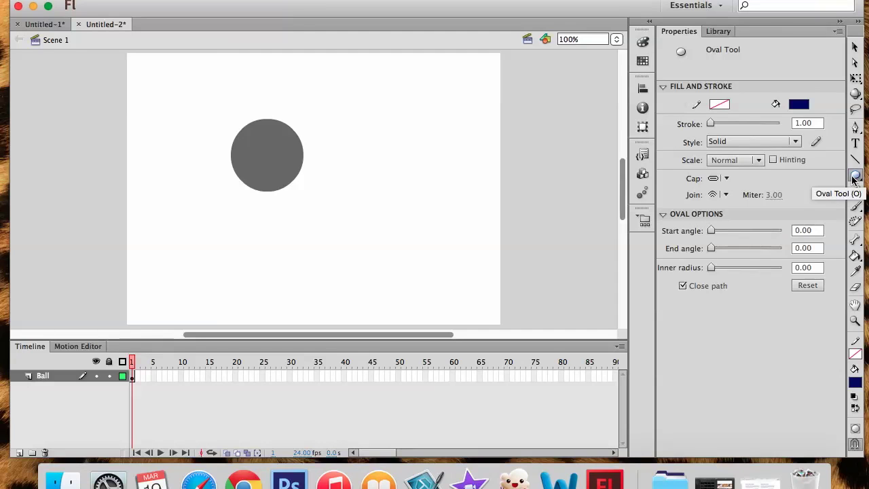
click(855, 47)
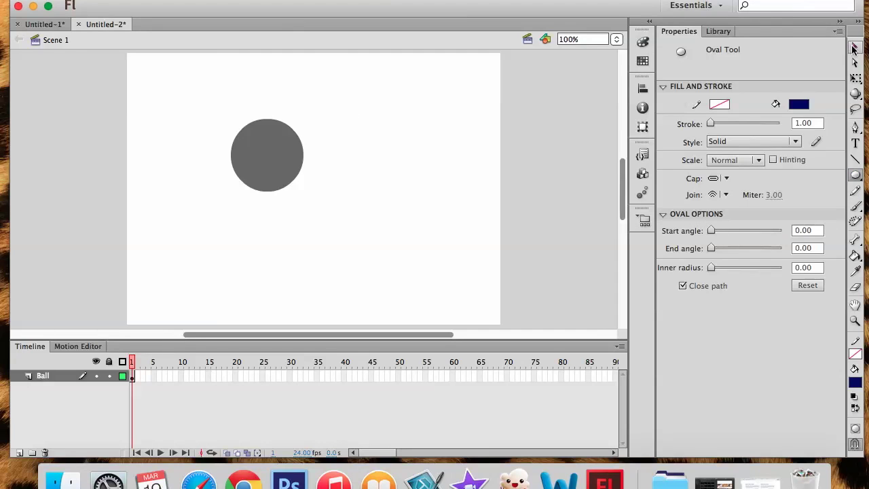
click(277, 163)
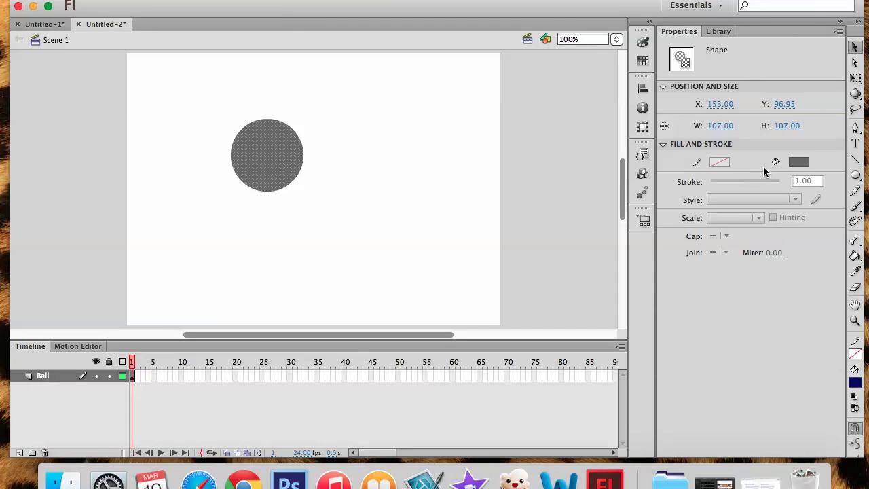
click(798, 162)
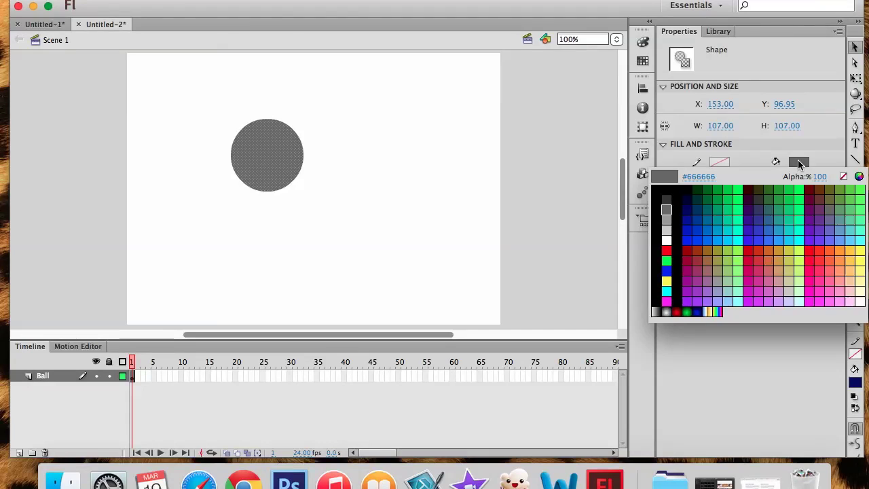
click(710, 236)
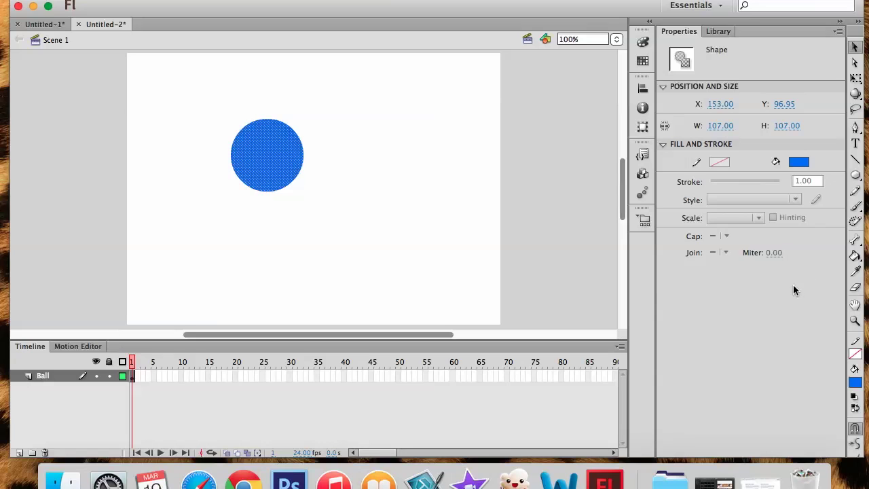
click(855, 174)
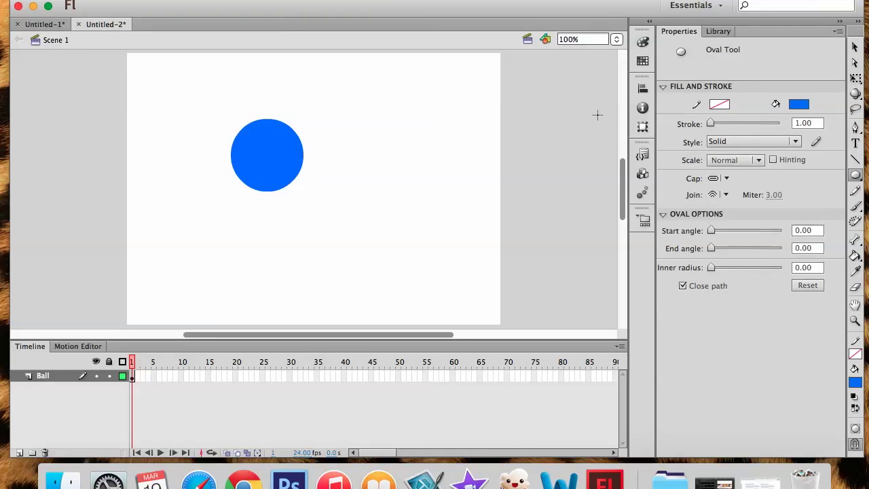
Step: Convert the blue circle into a Movie Clip symbol named Ball
click(855, 47)
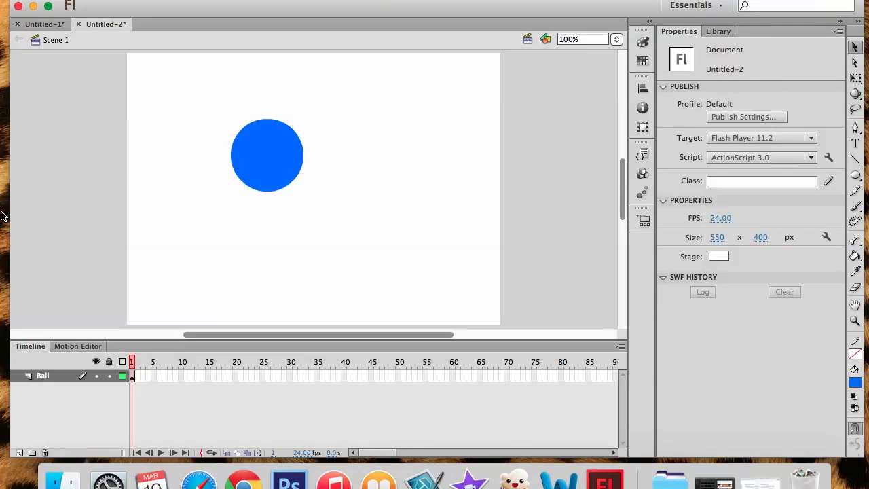
click(293, 177)
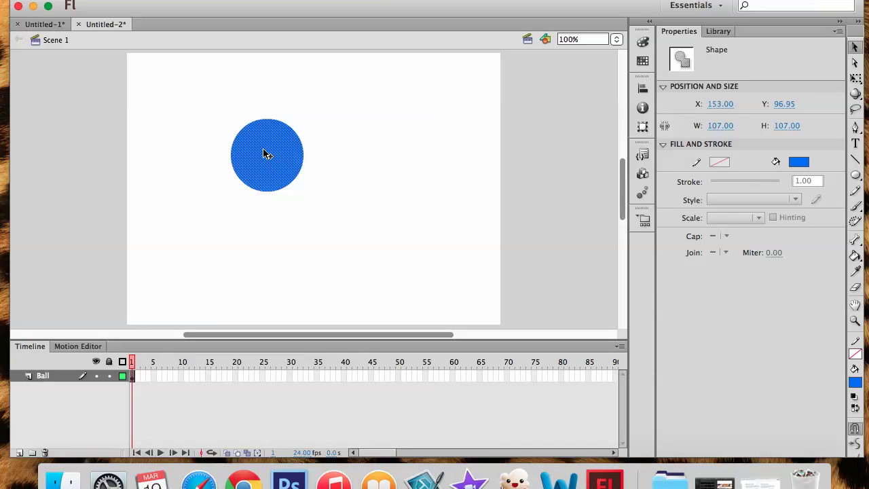
right_click(265, 153)
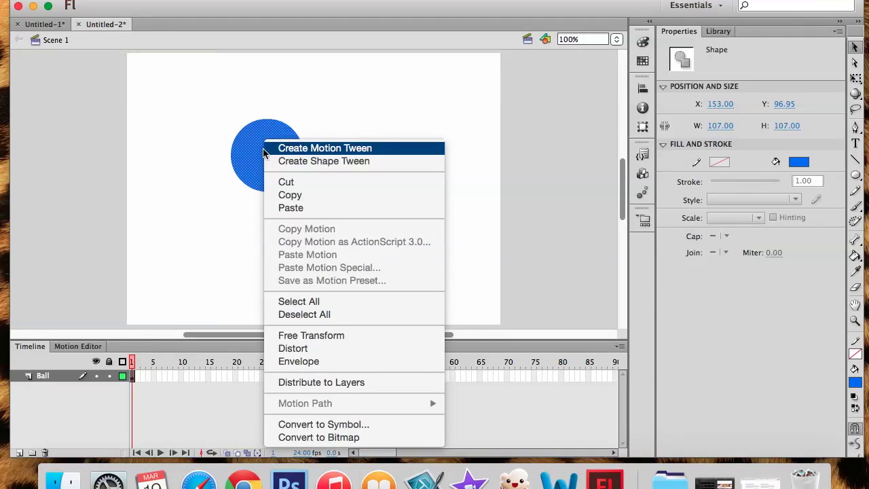
click(303, 426)
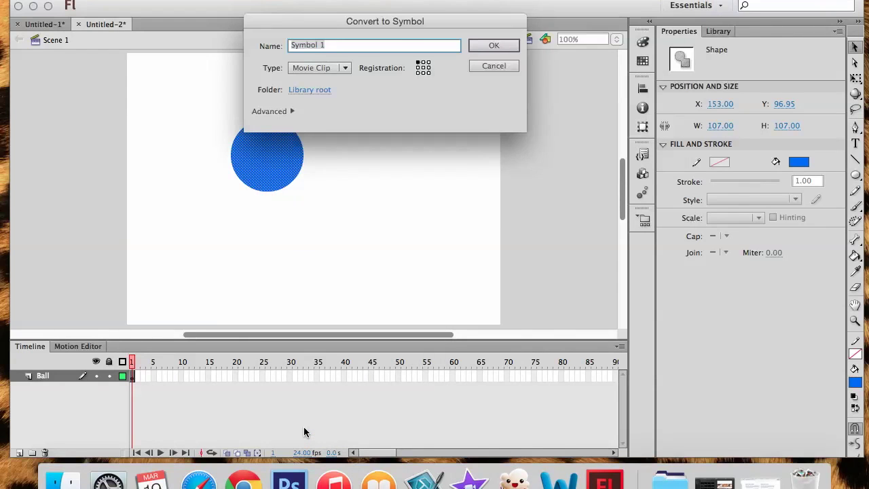
text(Ball)
click(503, 46)
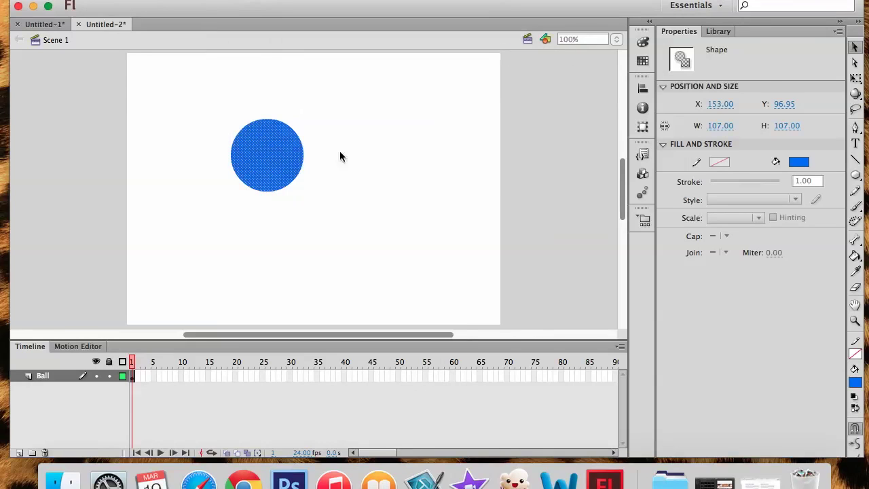
Step: Shift the ball around and drag three more Ball instances from the Library
drag(269, 157, 334, 151)
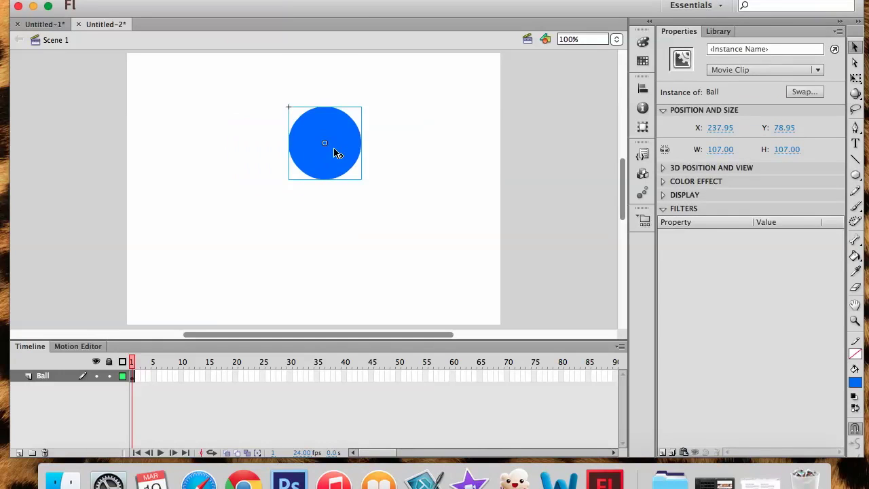
drag(333, 118, 247, 127)
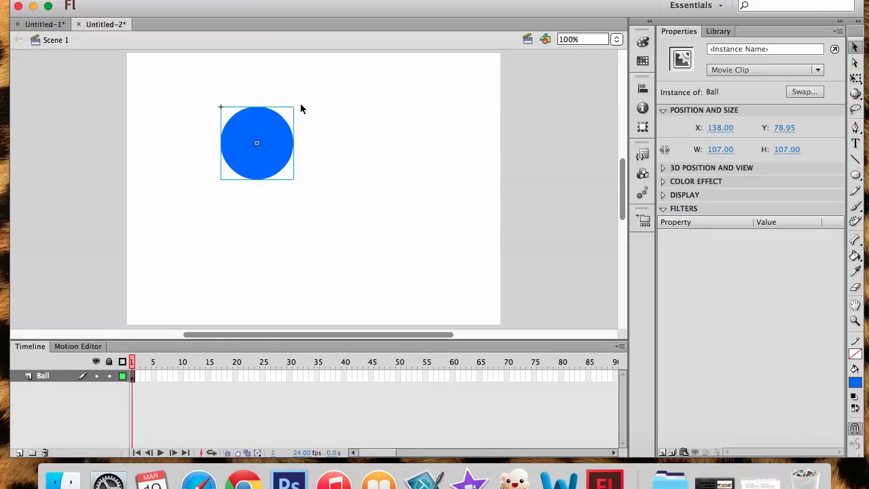
click(717, 34)
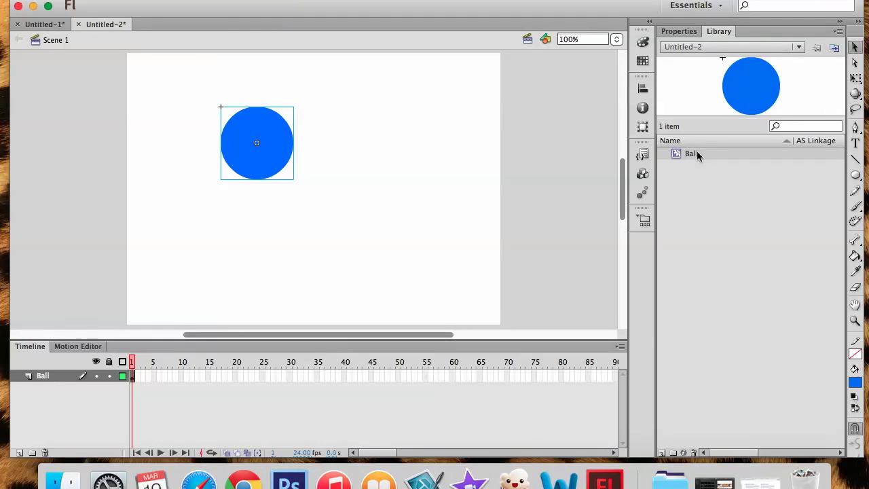
drag(686, 154, 402, 147)
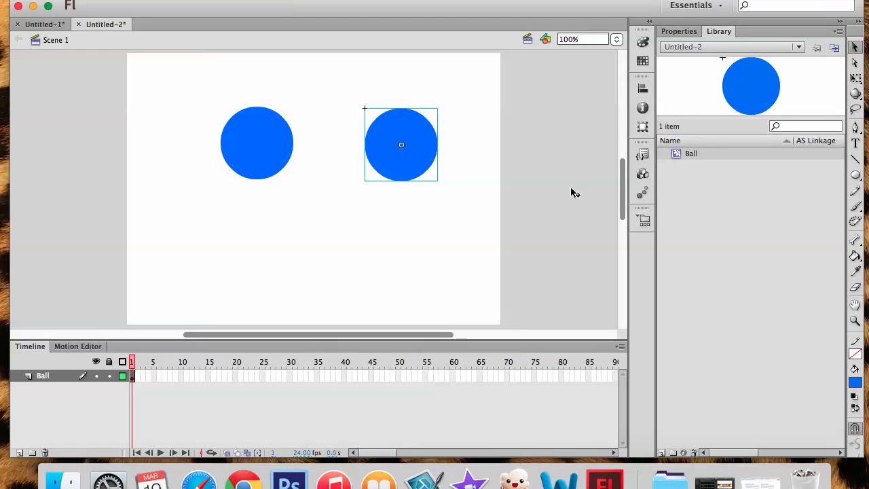
drag(675, 155, 375, 168)
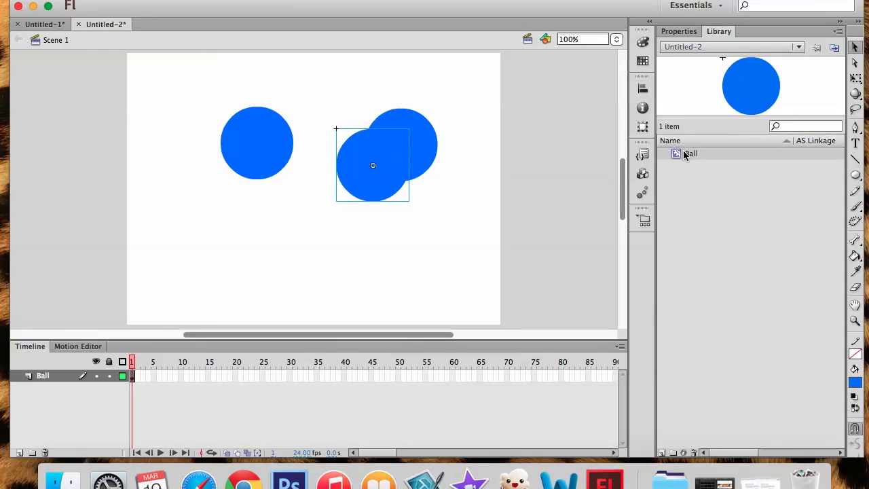
drag(685, 155, 426, 166)
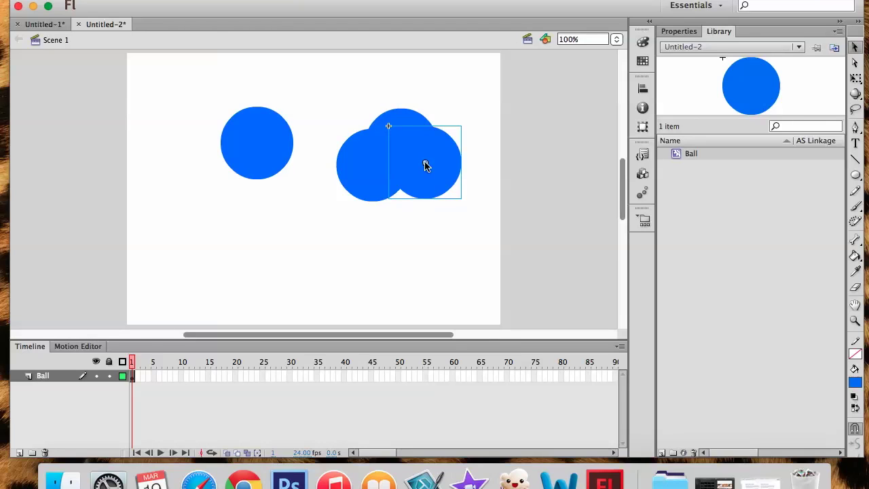
Step: Delete the extra Ball copies and place the remaining ball at X 161.95, Y 108.95
key(Delete)
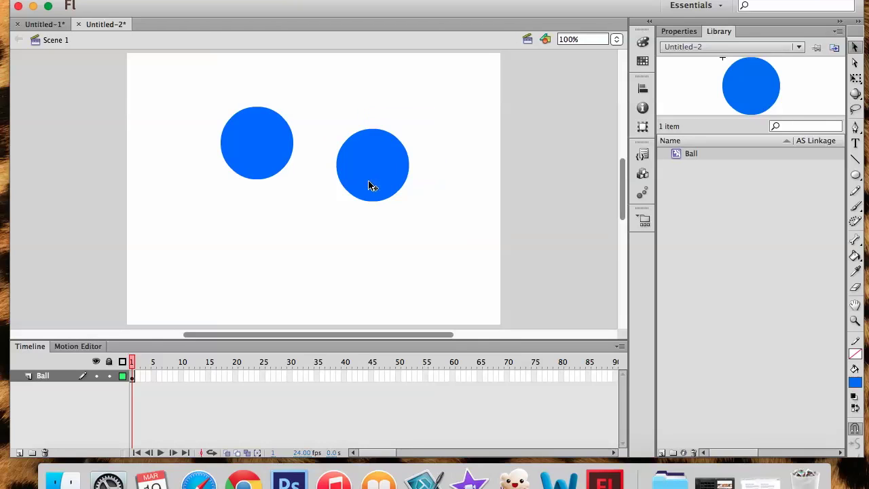
click(370, 186)
key(Delete)
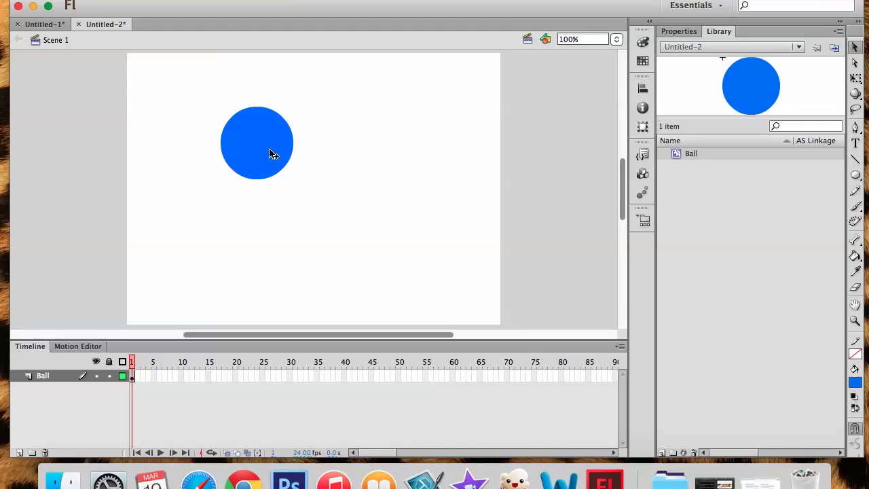
click(674, 31)
drag(252, 142, 195, 101)
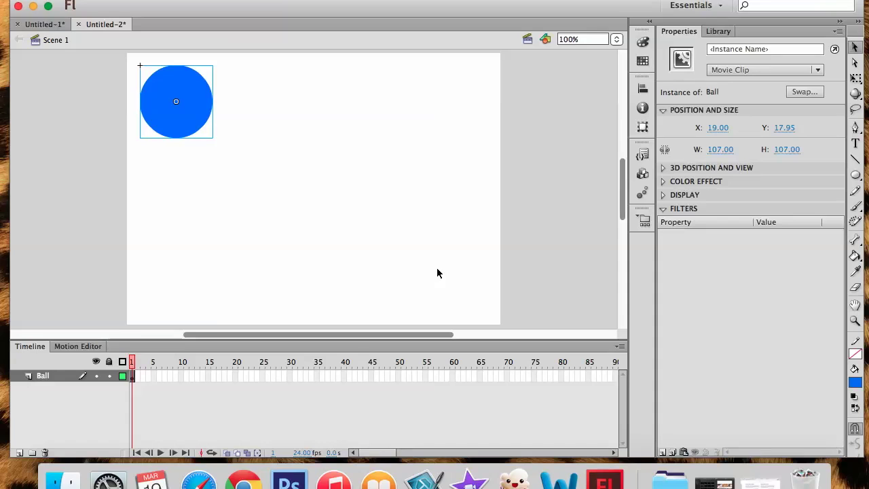
drag(176, 102, 273, 163)
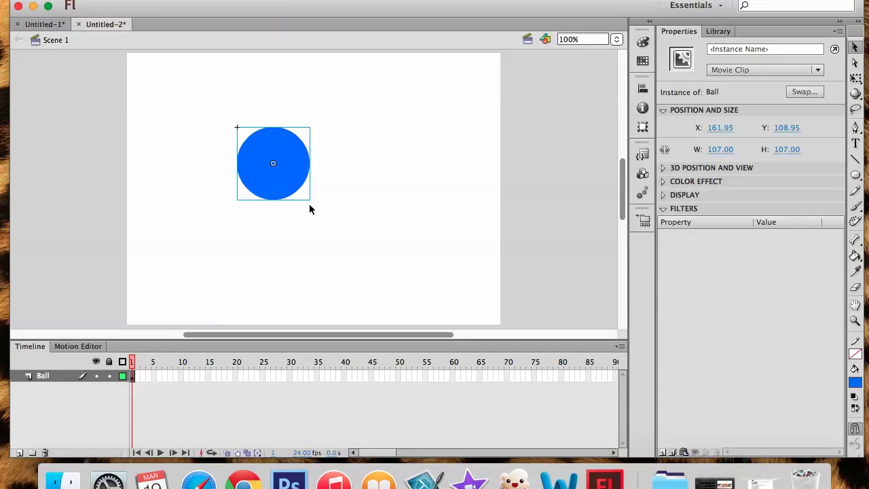
Step: Add a classic motion guide above Ball and move the ball to X 68.95, Y 16.95
right_click(56, 374)
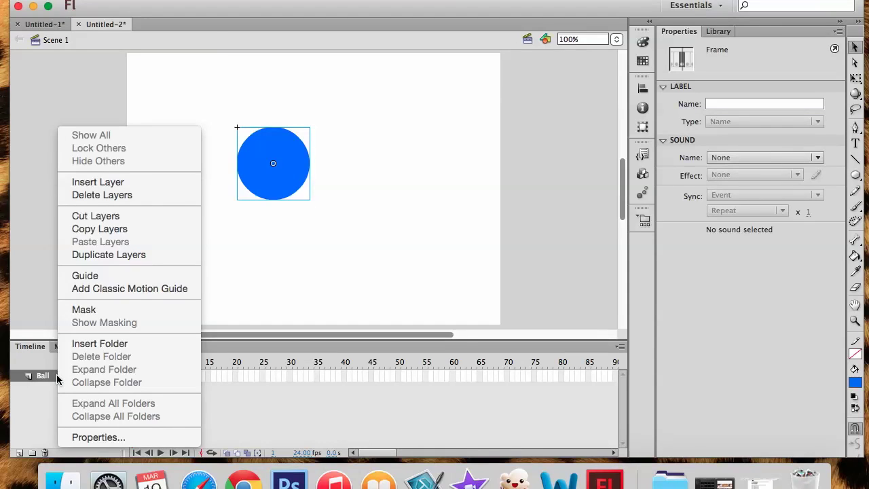
click(99, 289)
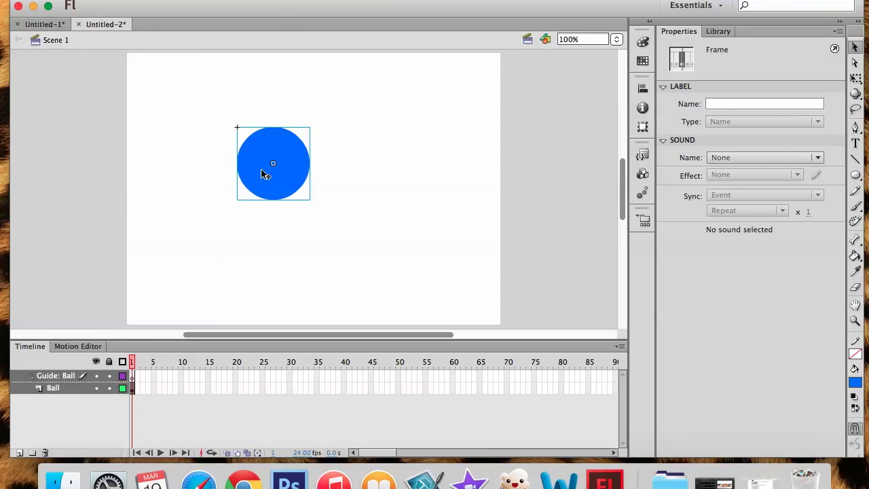
drag(268, 169, 205, 107)
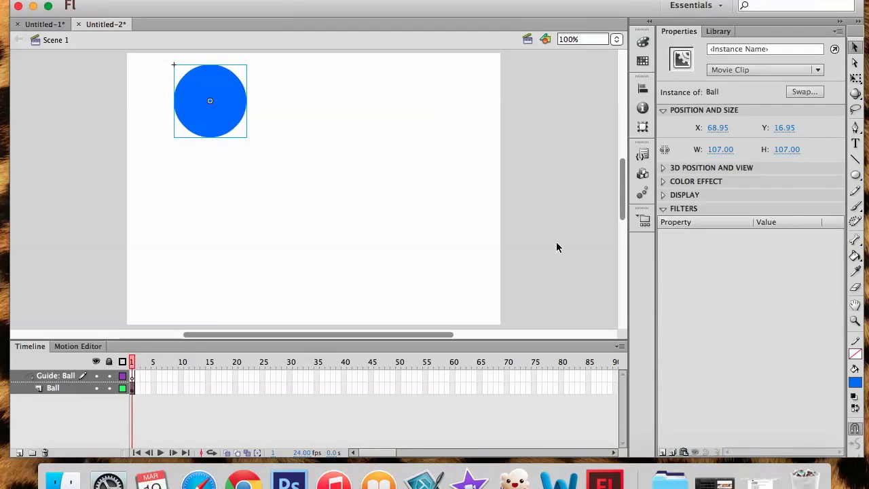
click(856, 193)
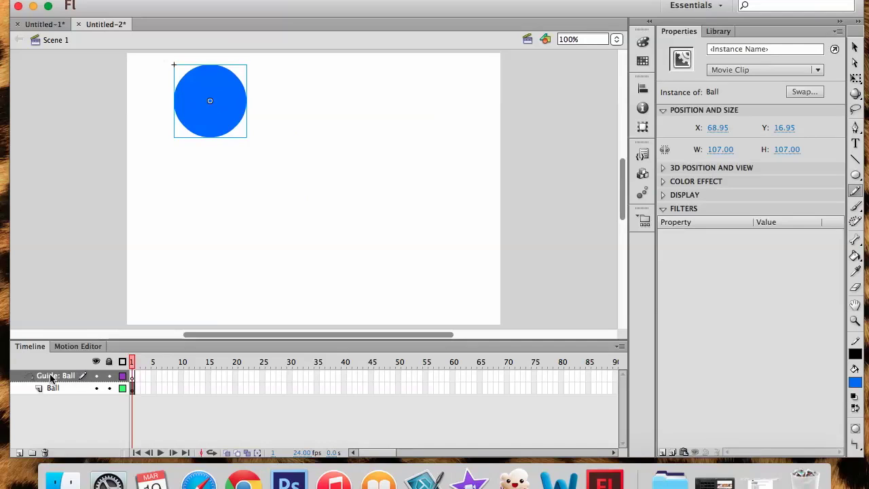
Step: Draw a long looping pencil path across the stage on frame 1 of Guide: Ball
click(130, 378)
click(133, 382)
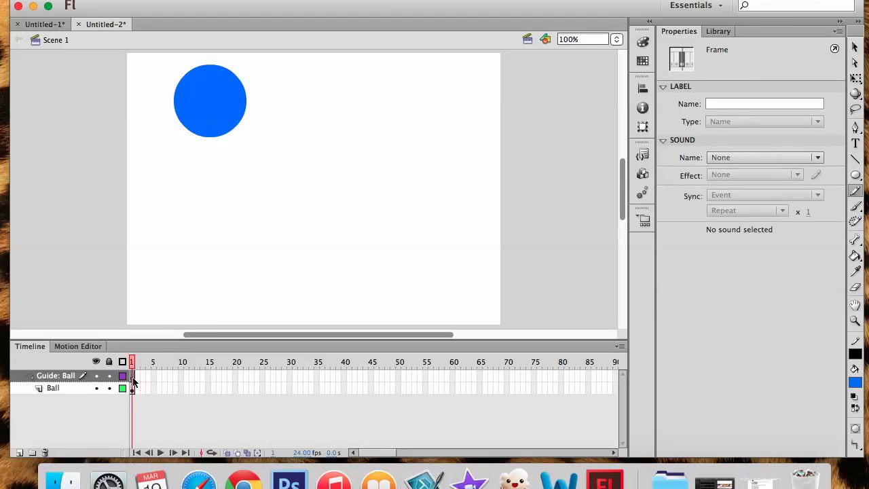
mouse_move(185, 137)
mouse_down()
mouse_move(227, 180)
mouse_move(267, 171)
mouse_move(240, 146)
mouse_move(227, 171)
mouse_move(298, 200)
mouse_move(343, 185)
mouse_move(353, 127)
mouse_move(300, 146)
mouse_move(378, 190)
mouse_move(400, 180)
mouse_move(417, 139)
mouse_move(482, 184)
mouse_move(424, 210)
mouse_move(450, 268)
mouse_move(472, 260)
mouse_move(414, 227)
mouse_move(397, 280)
mouse_move(327, 277)
mouse_move(330, 244)
mouse_move(371, 242)
mouse_move(321, 271)
mouse_move(302, 256)
mouse_move(222, 252)
mouse_move(245, 294)
mouse_move(251, 228)
mouse_move(237, 221)
mouse_move(175, 246)
mouse_move(151, 276)
mouse_move(133, 223)
mouse_move(169, 202)
mouse_move(211, 253)
mouse_move(180, 273)
mouse_move(172, 237)
mouse_move(187, 223)
mouse_move(184, 182)
mouse_move(153, 169)
mouse_move(177, 195)
mouse_move(179, 153)
mouse_move(148, 137)
mouse_move(145, 112)
mouse_up()
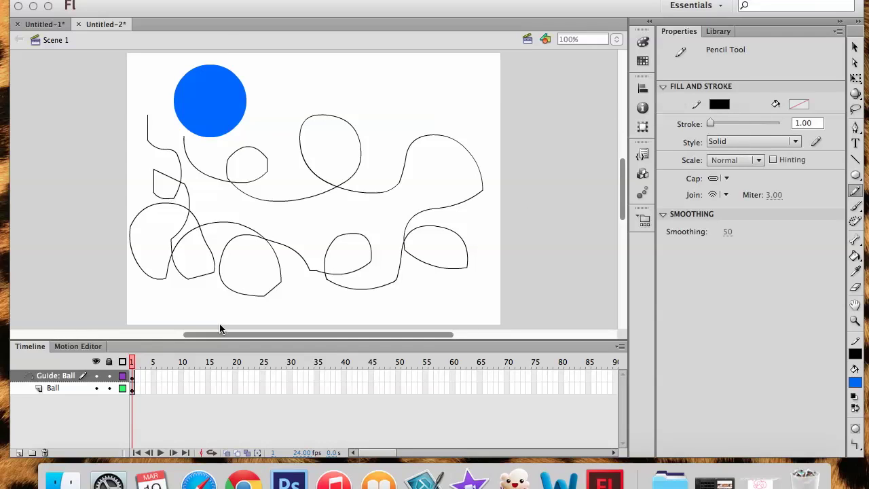
Step: Insert a keyframe at frame 50 on the Guide: Ball layer
click(399, 377)
click(399, 376)
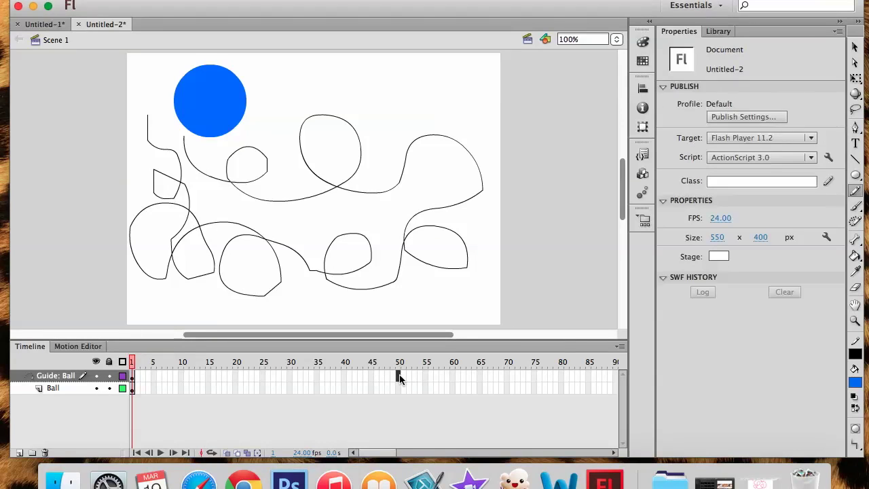
drag(400, 366, 400, 363)
click(398, 376)
right_click(399, 378)
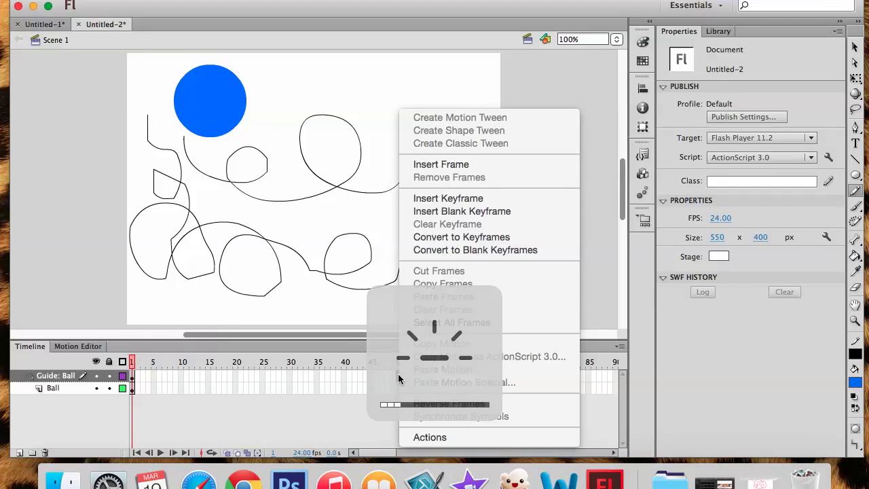
click(448, 198)
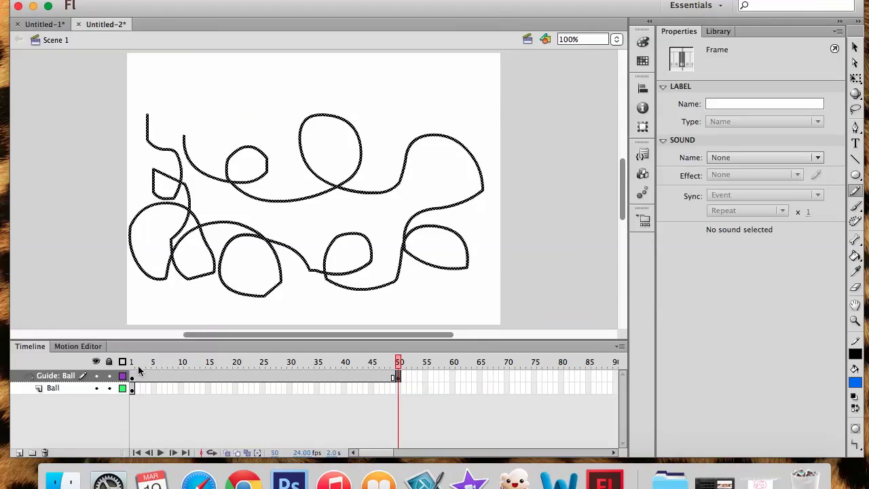
Step: Insert a keyframe at frame 50 on the Ball layer
click(397, 391)
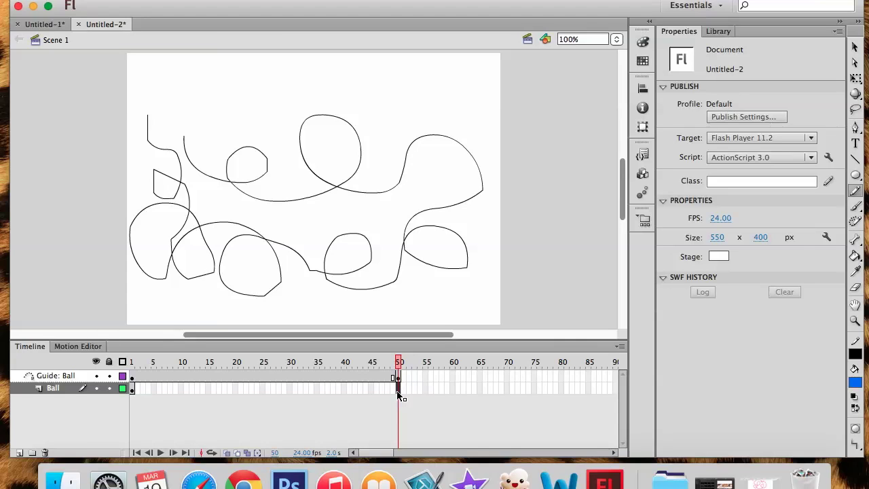
right_click(397, 393)
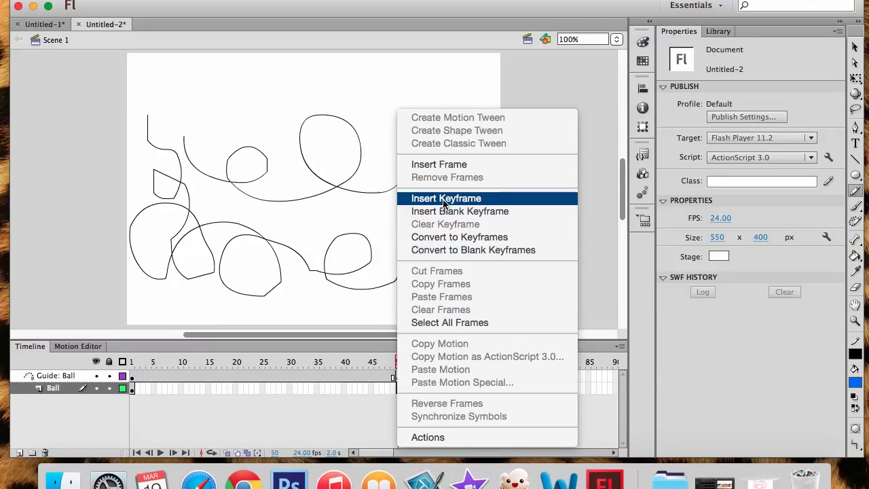
click(444, 199)
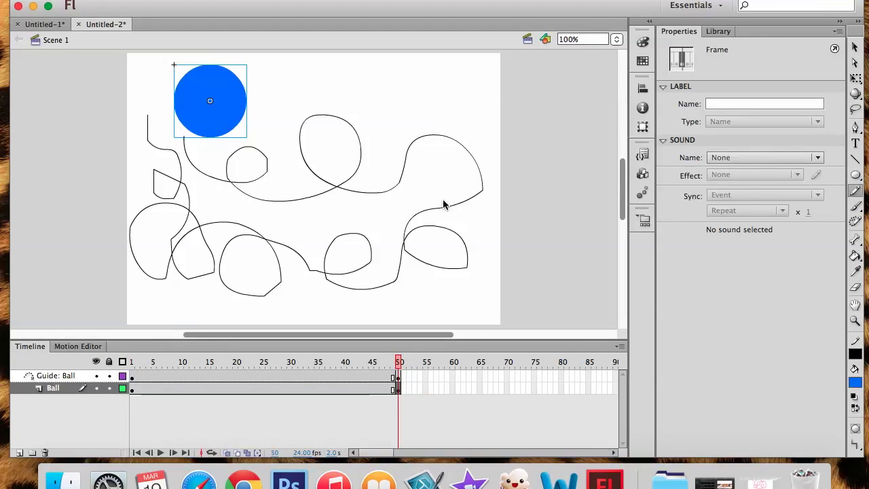
click(122, 361)
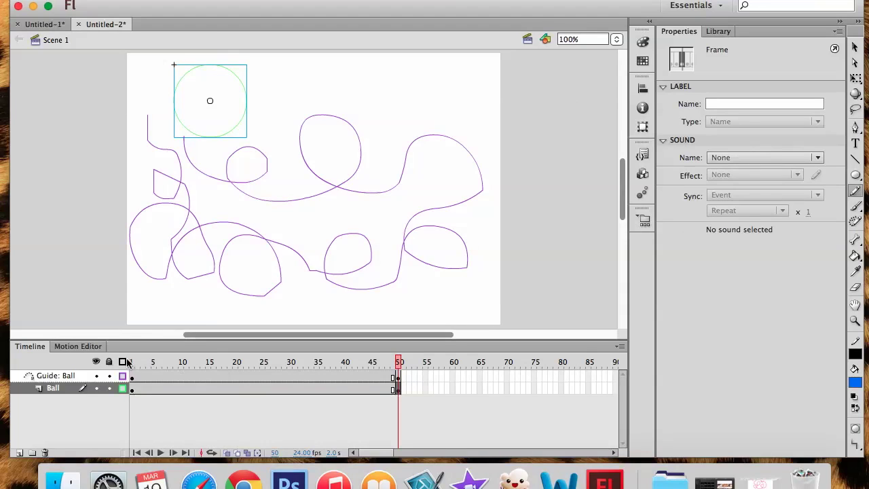
Step: Snap the frame 1 ball onto the start of the guide path
click(122, 361)
click(132, 362)
click(132, 361)
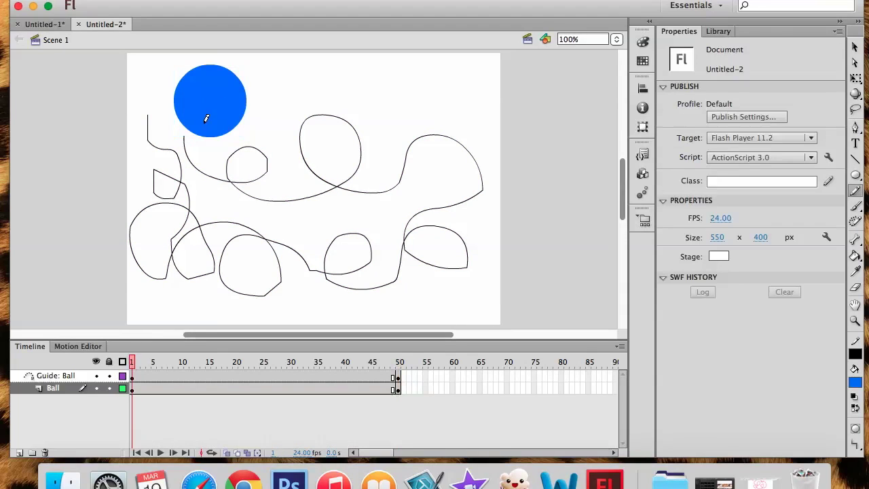
click(854, 46)
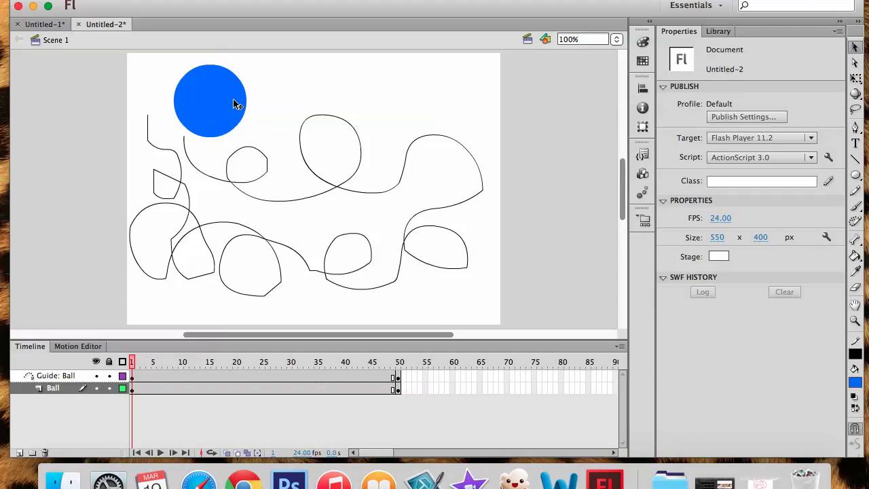
drag(232, 107, 187, 146)
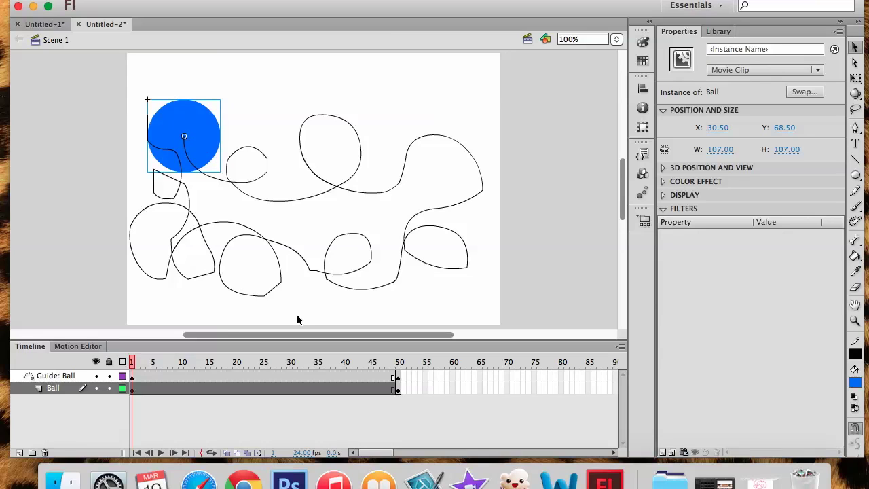
Step: Snap the frame 50 ball onto the path's top-left end at X -23.50, Y 37.50
click(399, 364)
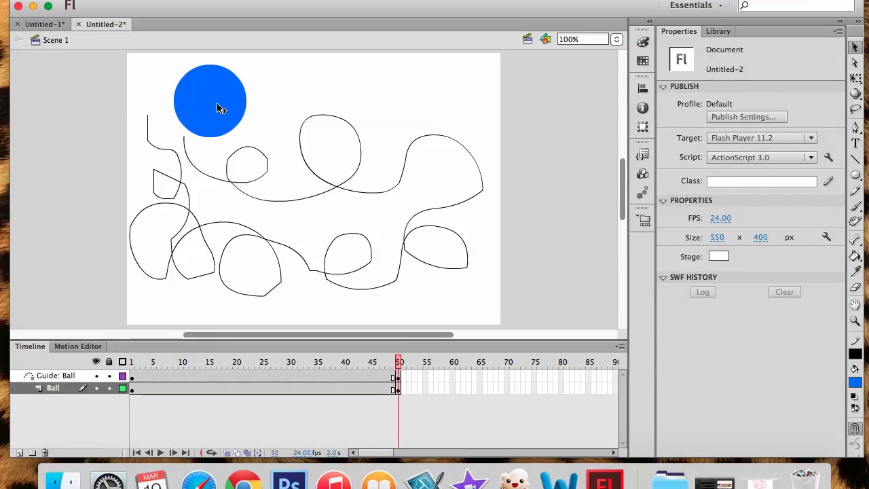
drag(220, 106, 155, 144)
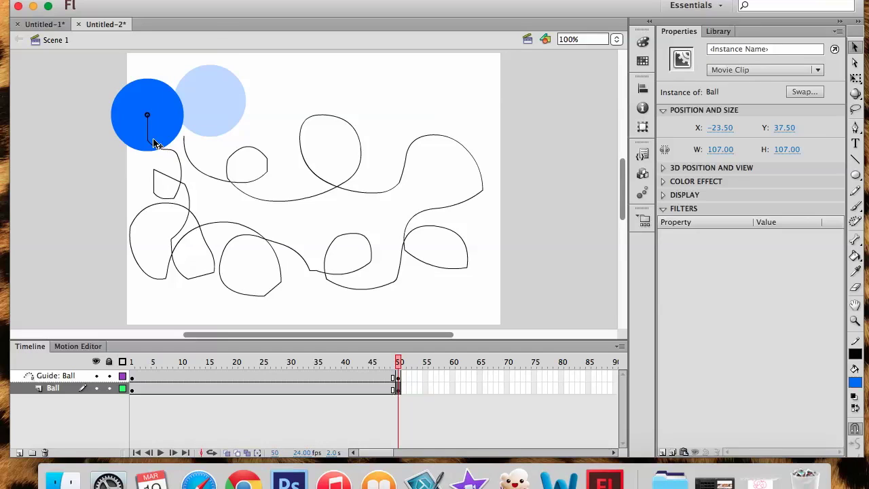
mouse_move(154, 144)
mouse_down()
mouse_move(177, 116)
mouse_move(163, 150)
mouse_move(163, 139)
mouse_up()
drag(161, 135, 161, 135)
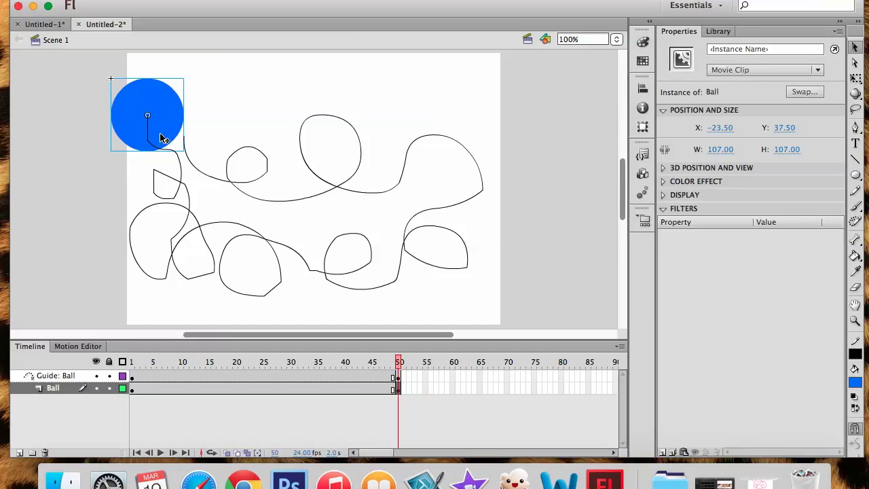
Step: Create a classic tween on the Ball layer spanning frames 1 to 50
click(65, 392)
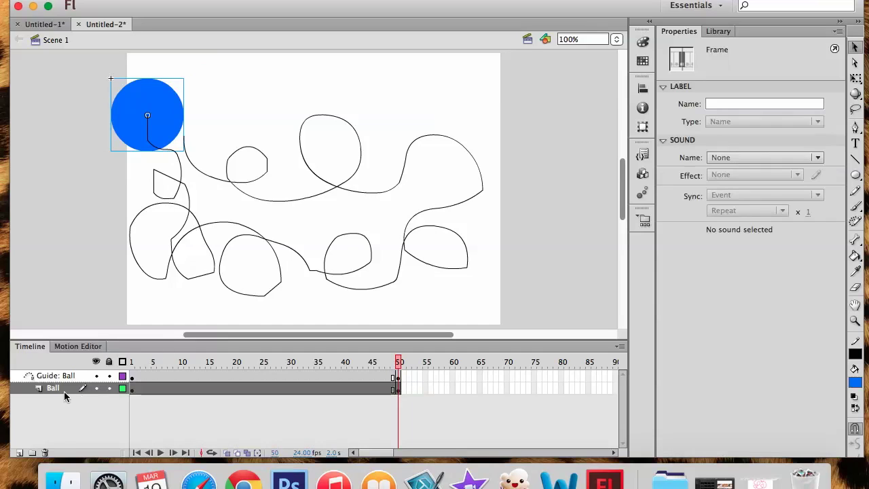
right_click(276, 392)
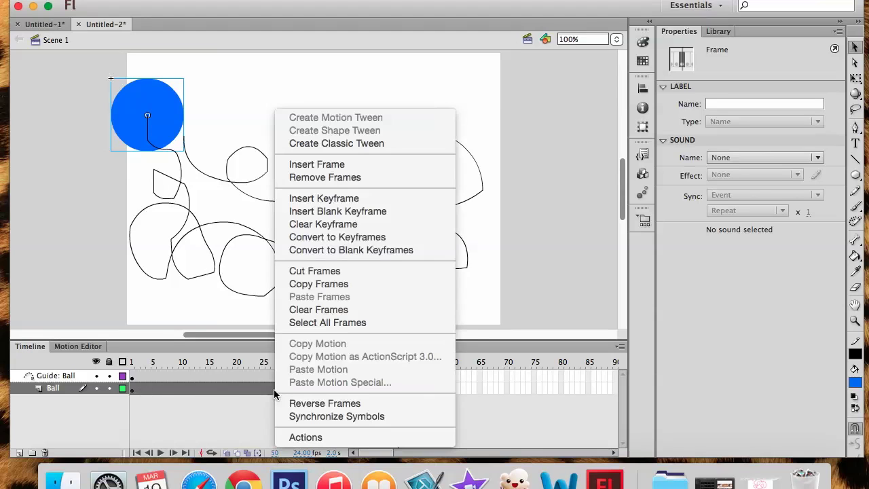
click(343, 144)
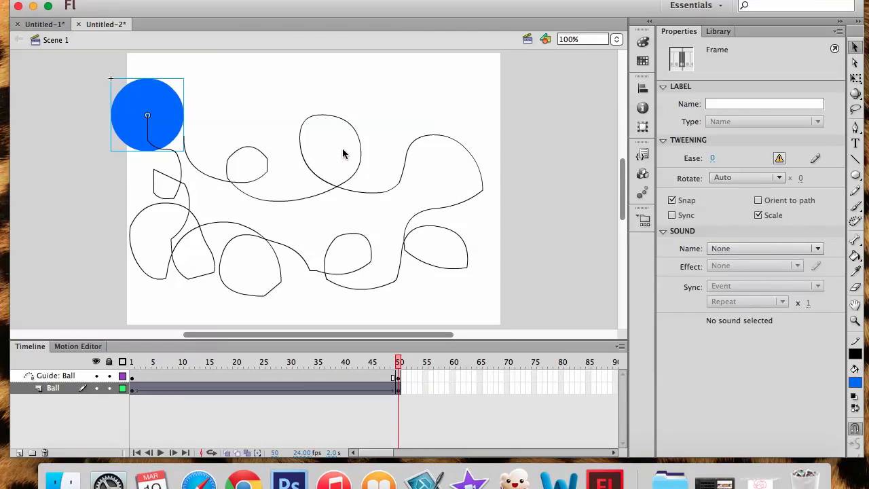
click(277, 422)
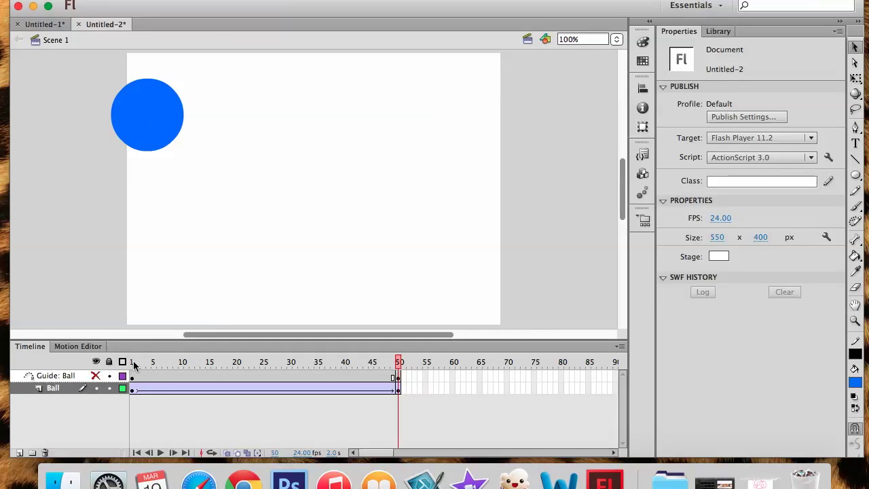
key(Return)
key(Return)
key(Return)
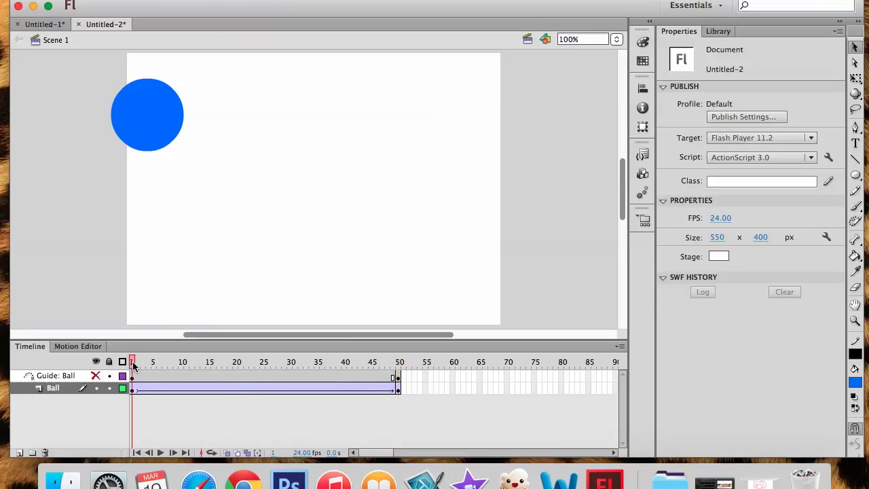
click(132, 361)
click(399, 361)
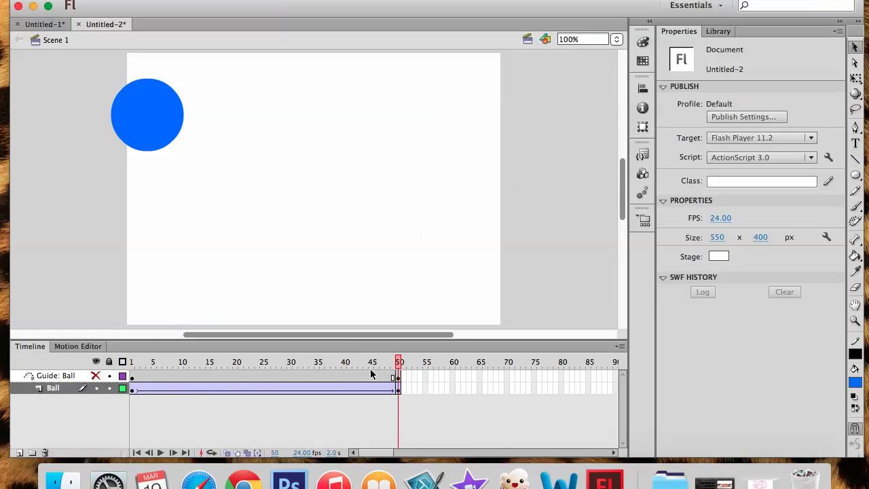
click(133, 362)
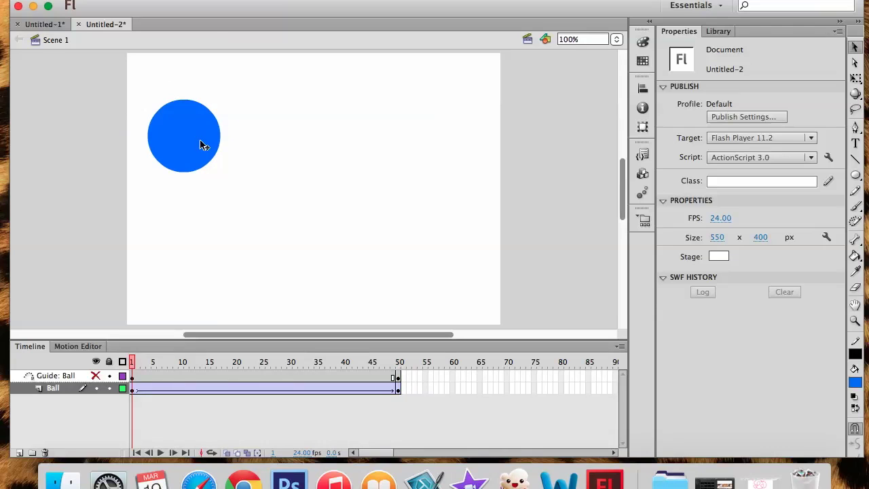
Step: Free-transform the frame 1 ball, trying a resize and restoring it to 107 px
click(209, 163)
right_click(209, 160)
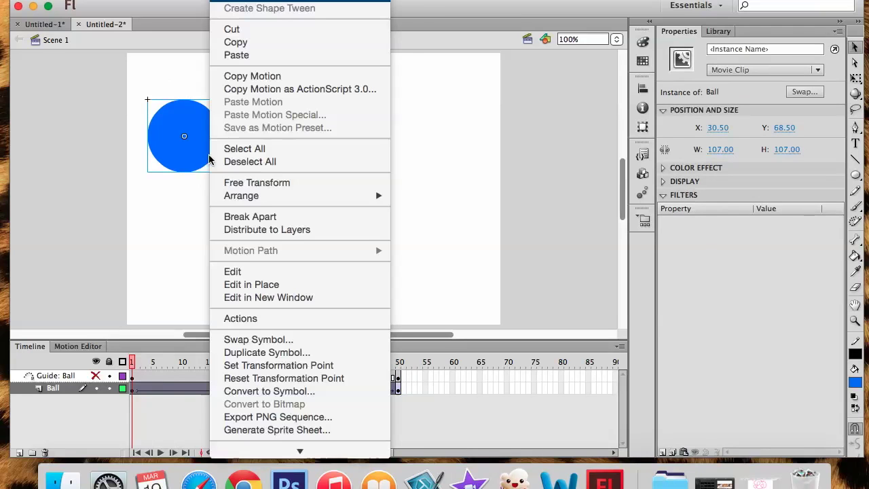
click(248, 182)
mouse_move(220, 173)
mouse_down()
mouse_move(197, 171)
mouse_move(220, 168)
mouse_up()
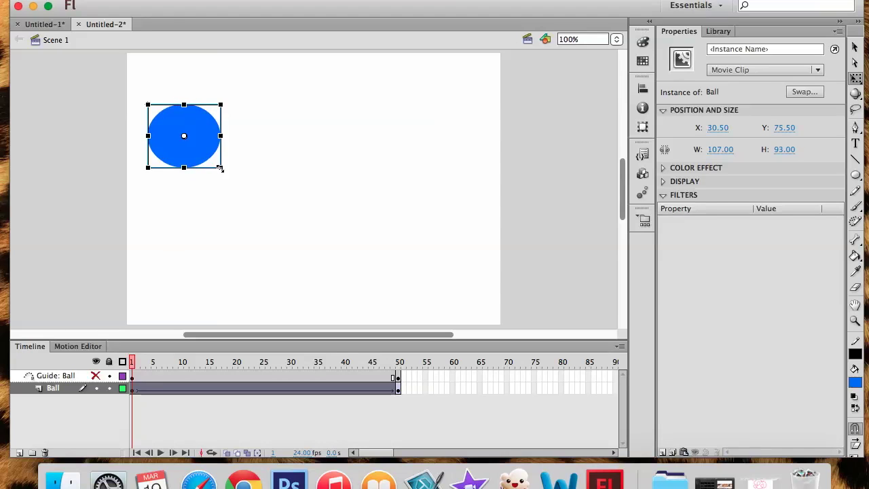
click(220, 169)
click(215, 163)
drag(220, 169, 220, 172)
Step: Shrink the frame 1 ball down to a small 31×31 circle
right_click(203, 145)
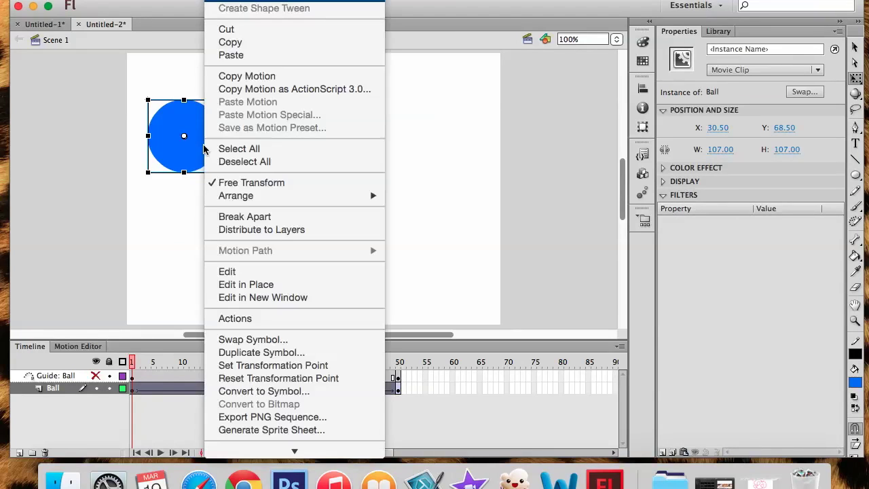
click(181, 191)
click(220, 175)
click(203, 155)
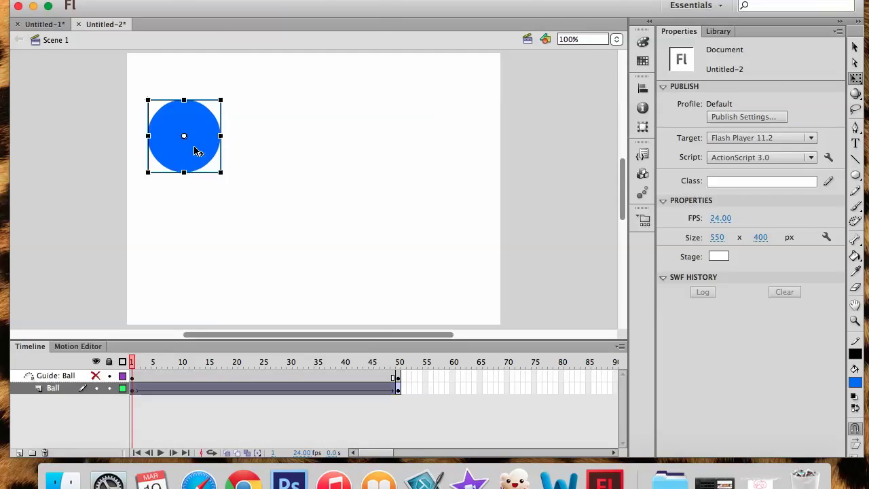
right_click(195, 151)
click(174, 182)
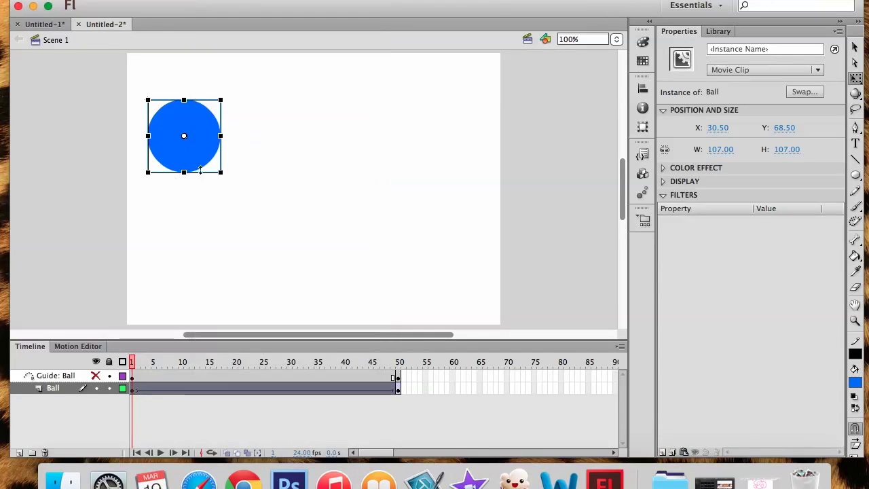
drag(221, 171, 195, 147)
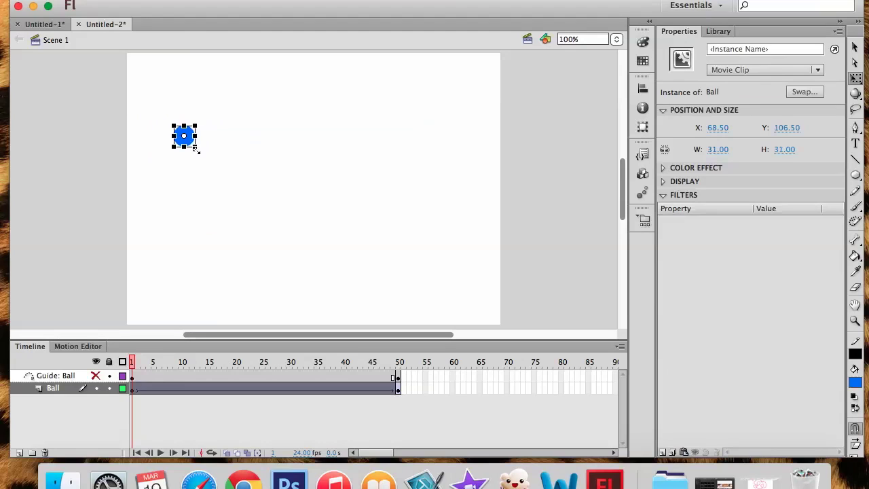
Step: Enlarge the frame 50 ball to a 243×243 circle
click(399, 362)
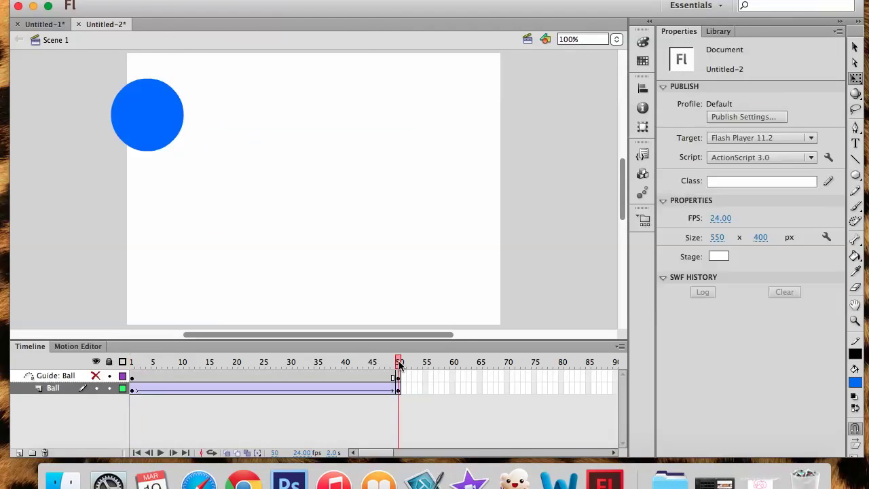
click(171, 141)
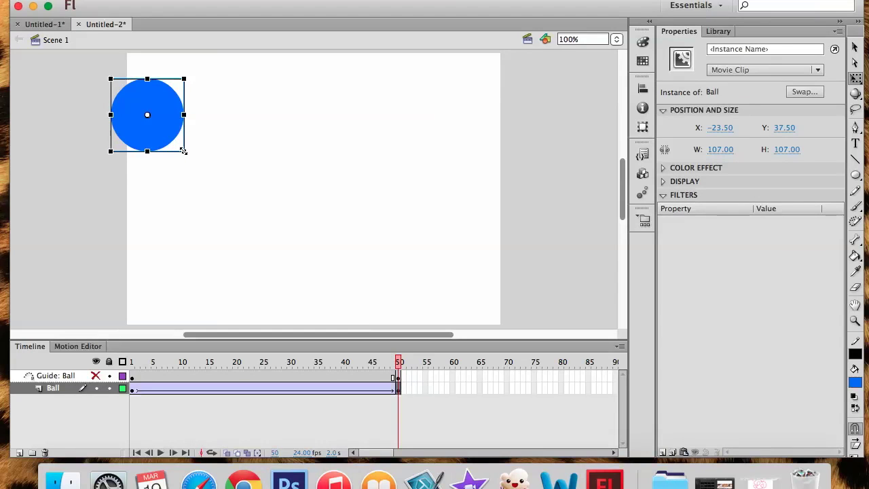
drag(184, 153, 231, 197)
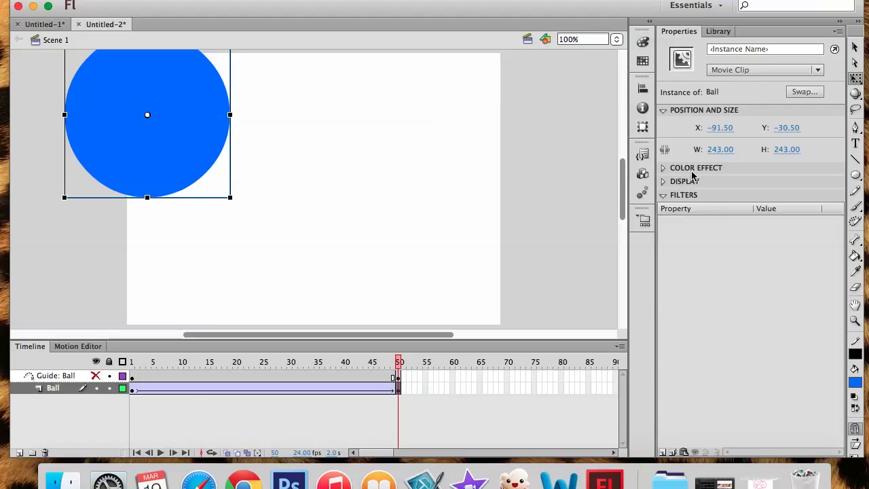
Step: Try a Tint colour effect on the ball, adjusting the RGB and tint sliders to darken it
click(666, 168)
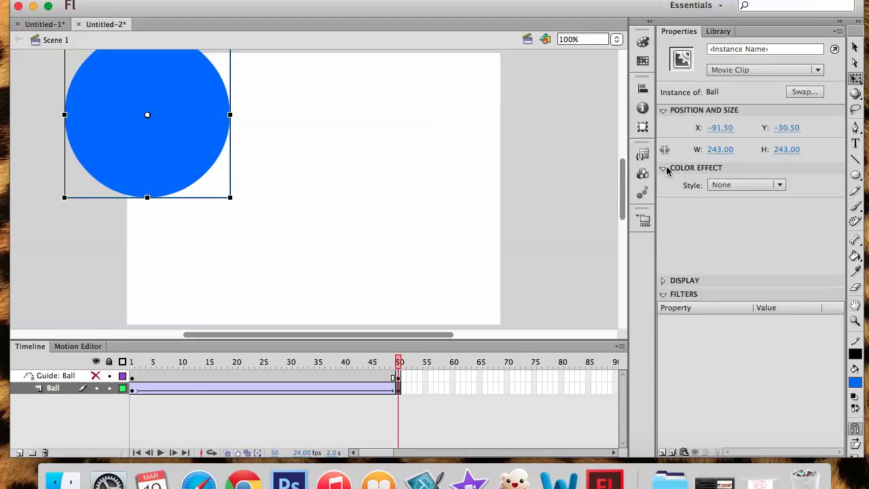
click(730, 185)
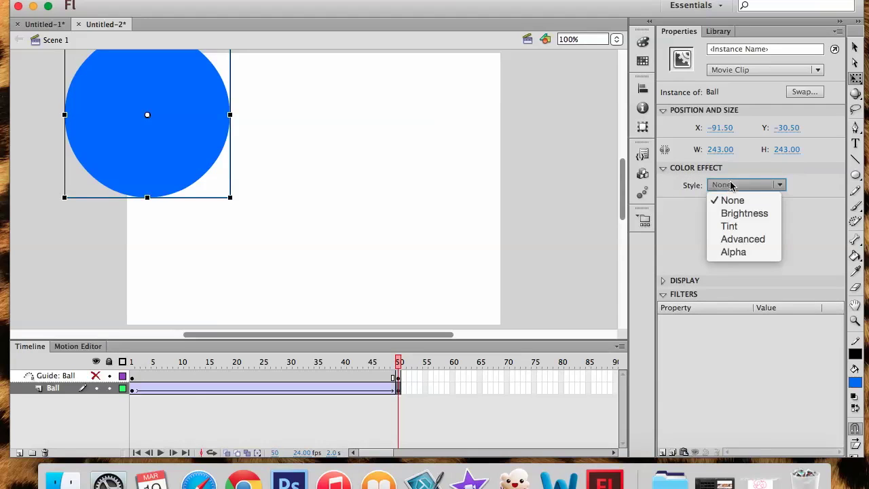
click(730, 226)
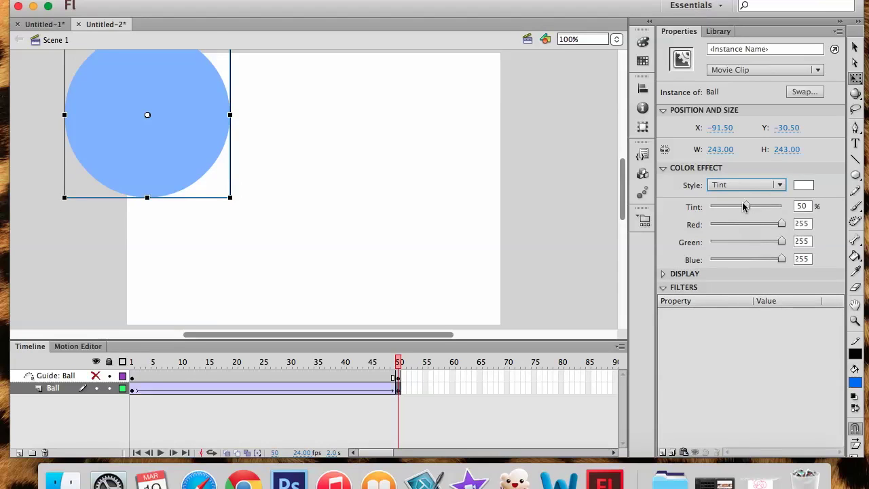
drag(781, 224, 705, 221)
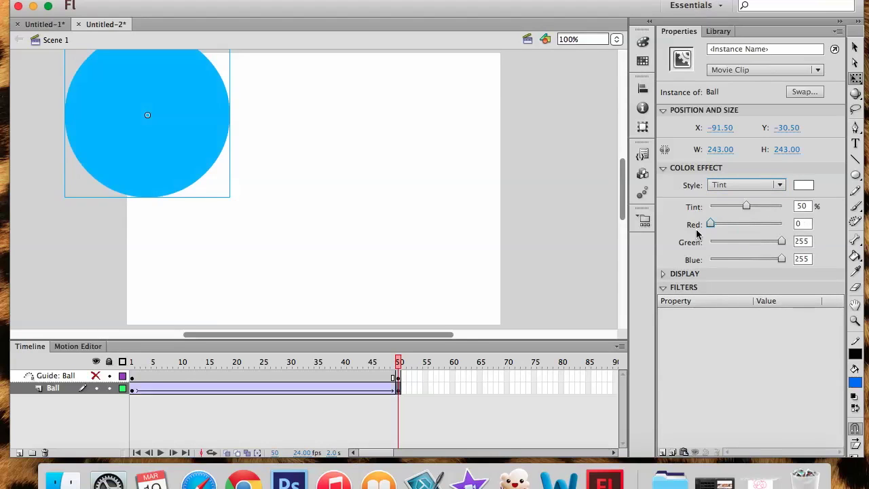
drag(746, 242, 701, 246)
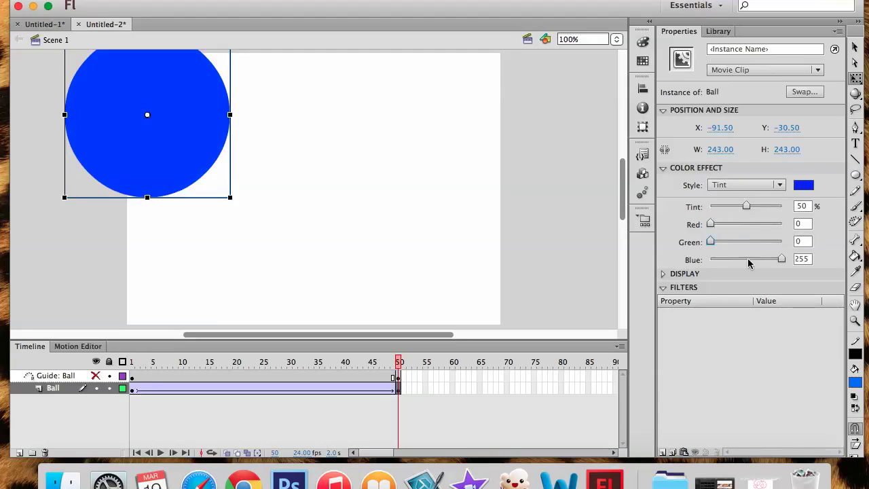
drag(781, 259, 699, 262)
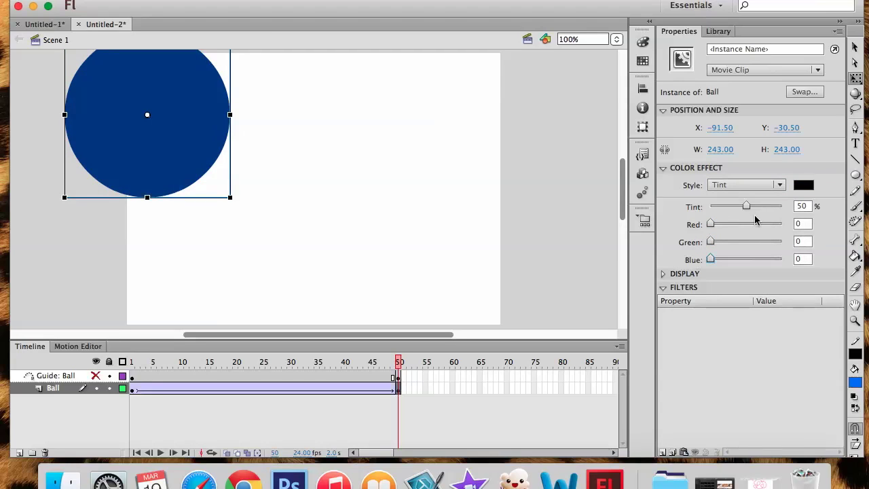
mouse_move(746, 206)
mouse_down()
mouse_move(760, 211)
mouse_move(750, 205)
mouse_up()
Step: Switch the ball's colour effect style to Alpha and set Alpha to 0%
click(774, 188)
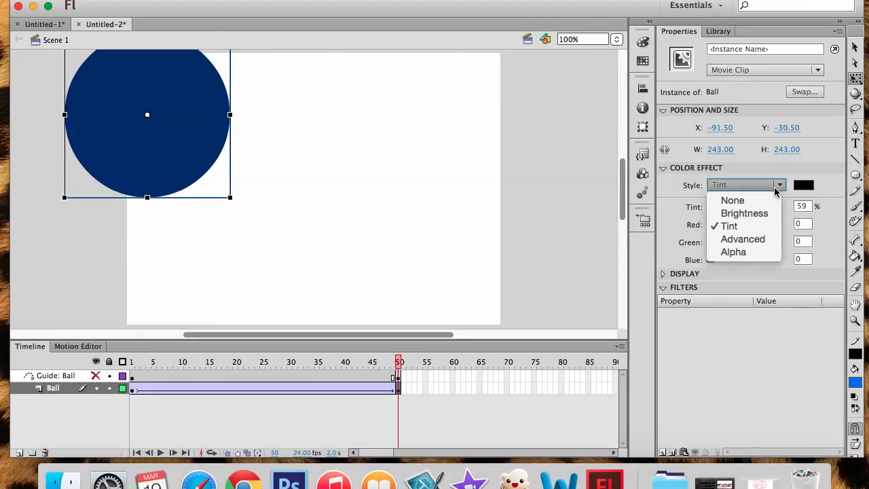
click(732, 252)
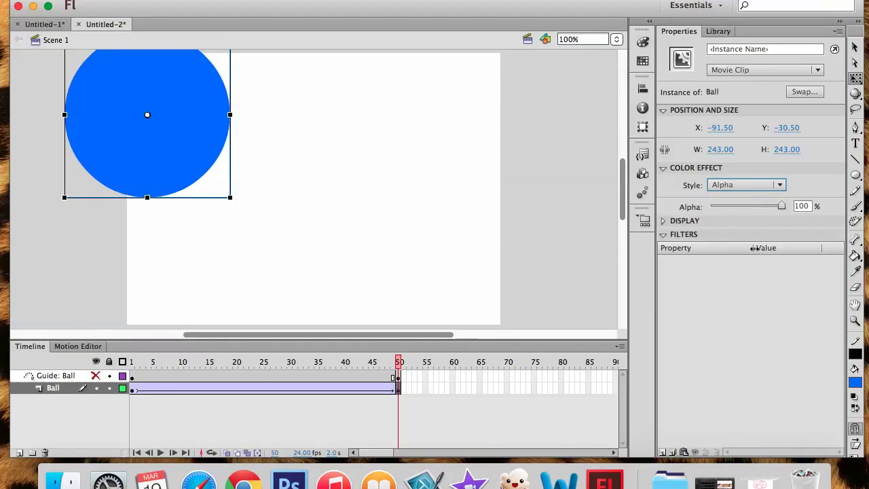
click(779, 186)
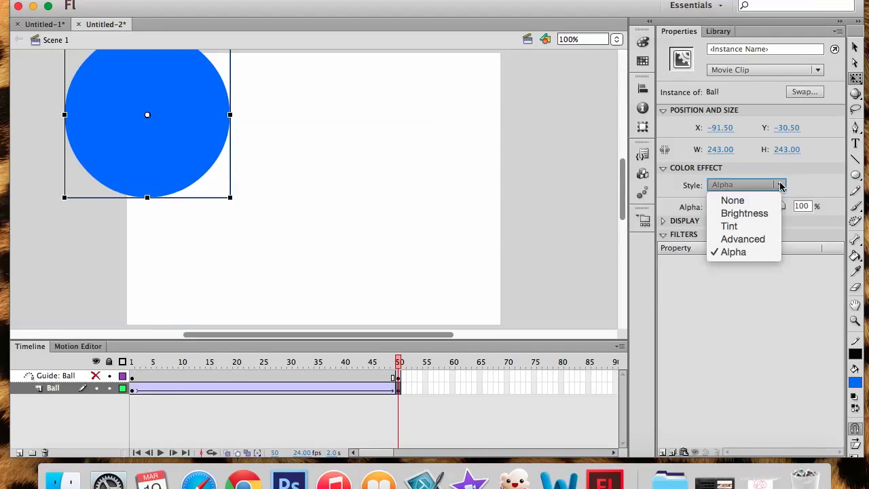
click(752, 227)
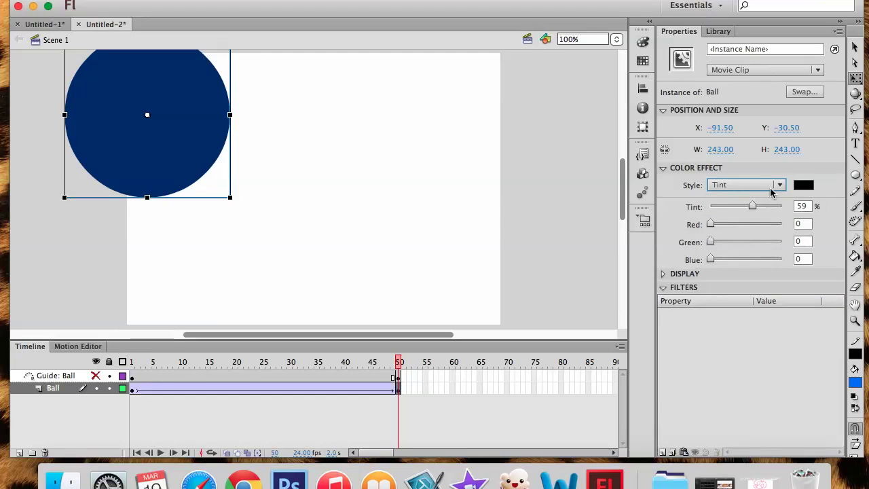
click(776, 186)
click(734, 253)
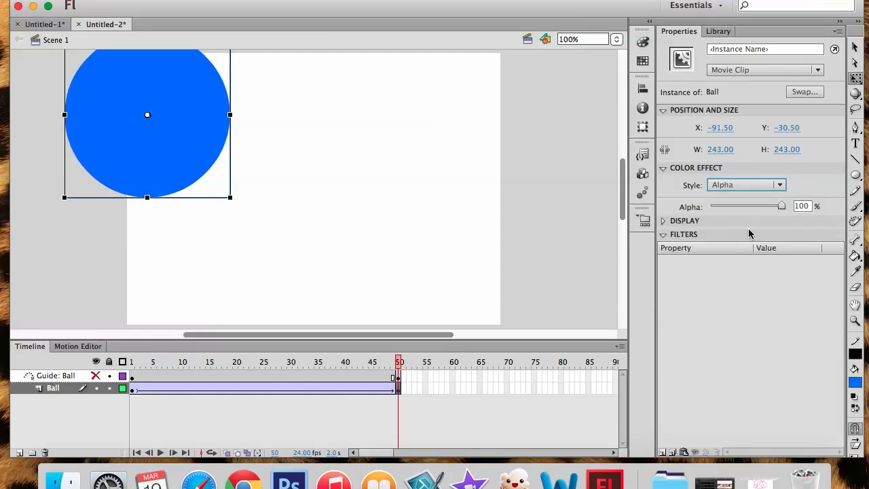
drag(780, 207, 710, 207)
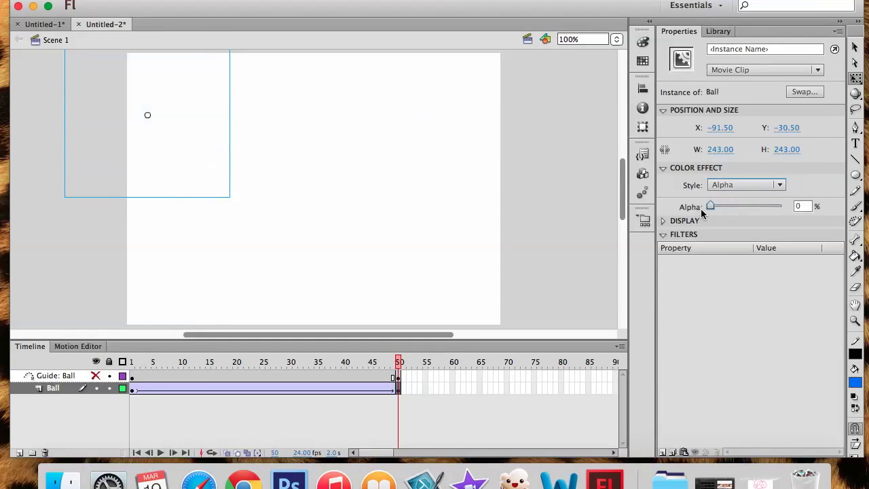
key(Return)
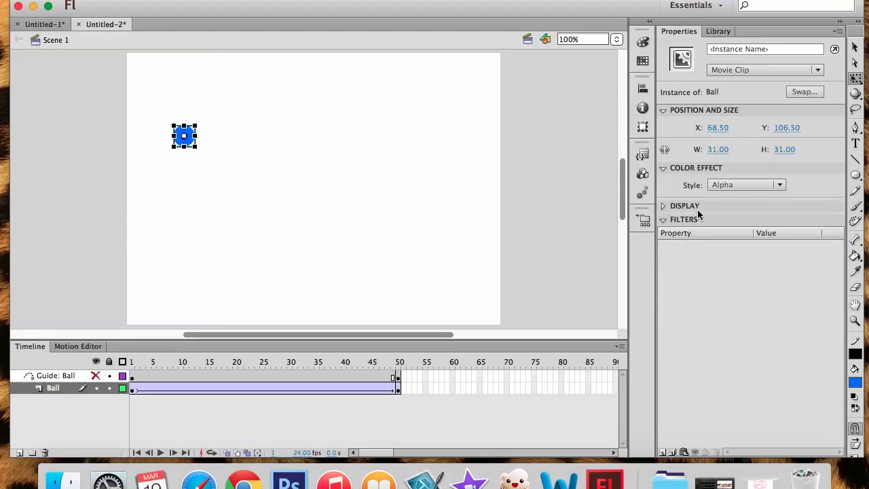